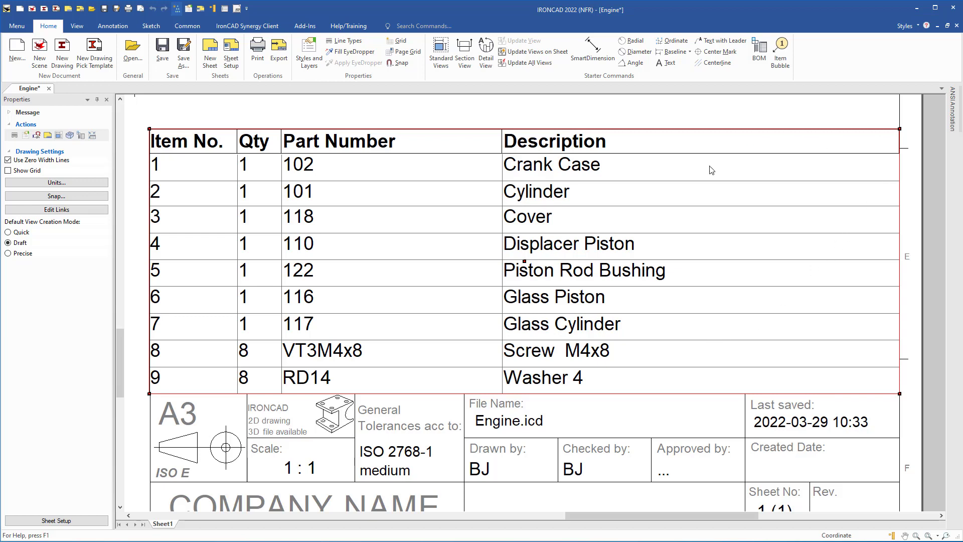
- Open the bill of materials table for editing and insert a blank column before the Description column
double_click(441, 244)
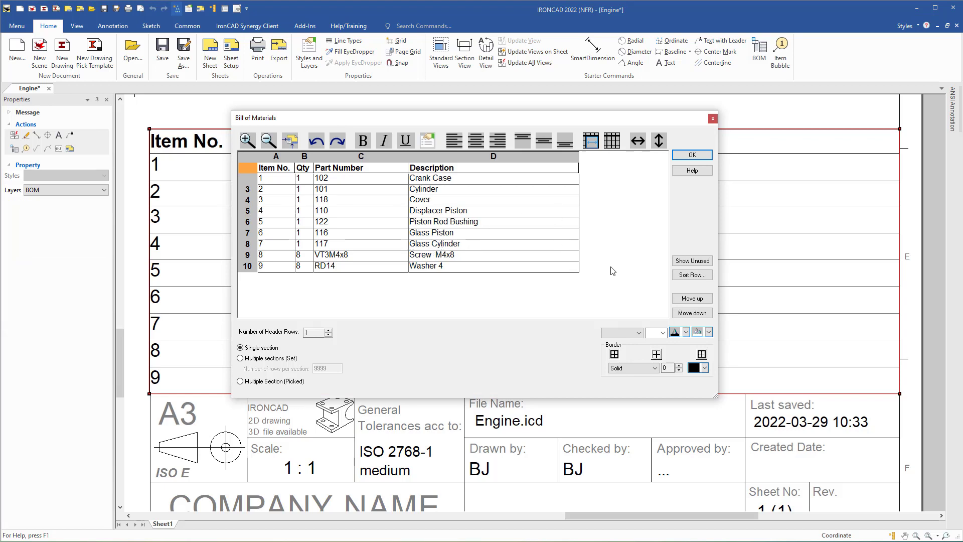
click(461, 156)
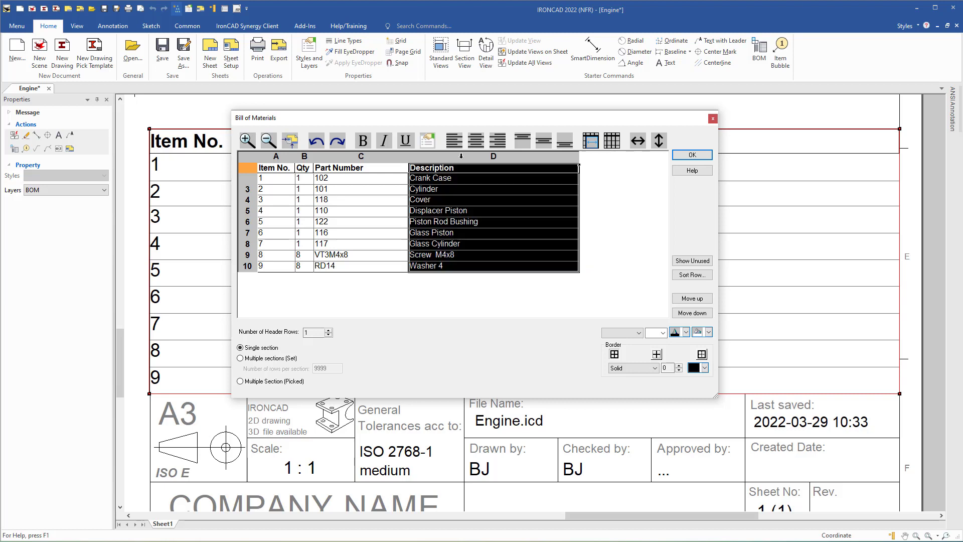
right_click(462, 156)
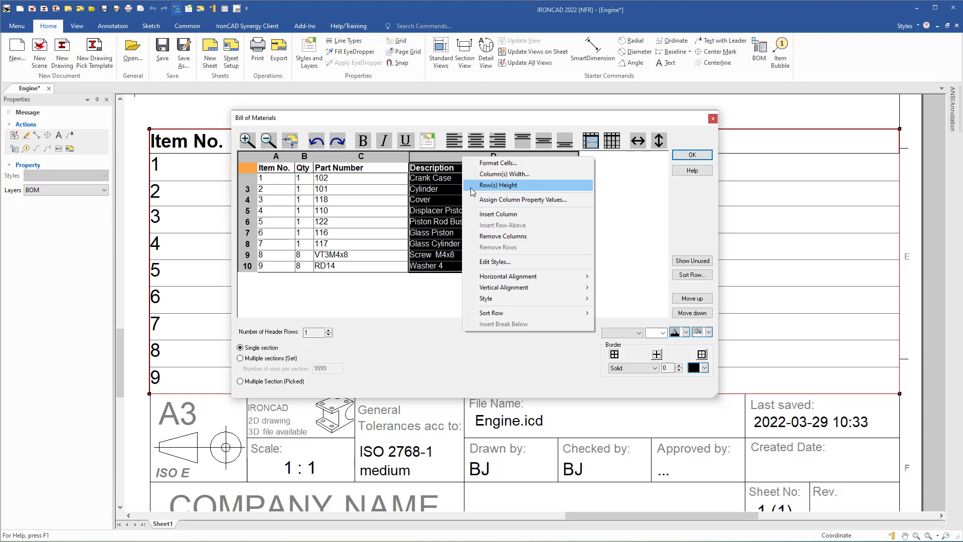
click(487, 214)
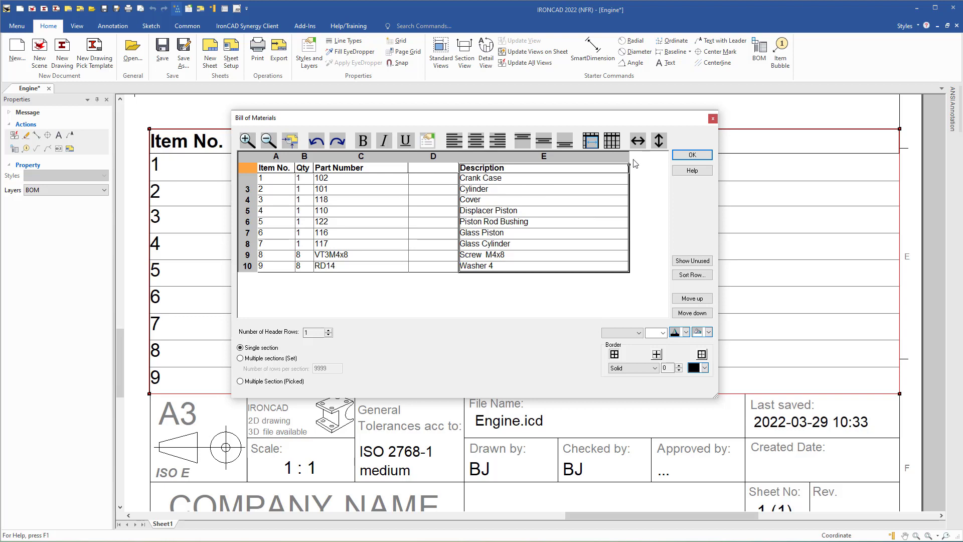
- Move the blank column to the end of the bill of materials, after the Description column
click(423, 158)
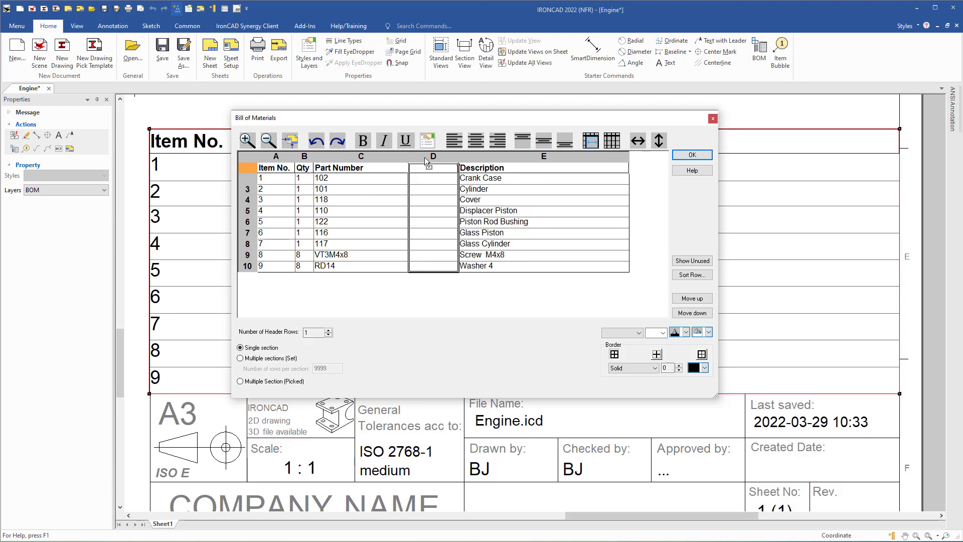
drag(426, 161, 499, 164)
drag(621, 159, 634, 158)
drag(635, 158, 635, 158)
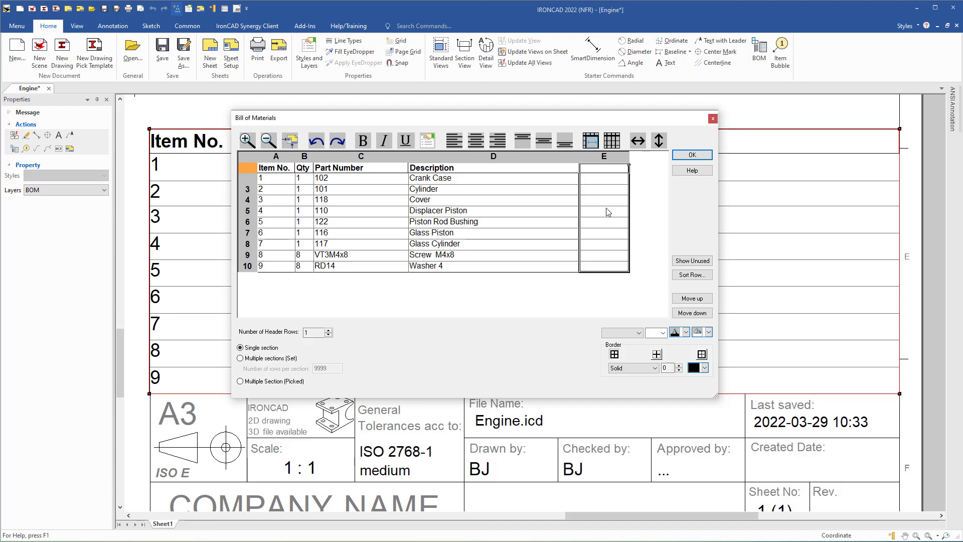
- Title the header of the blank last column "Drawing No"
click(602, 171)
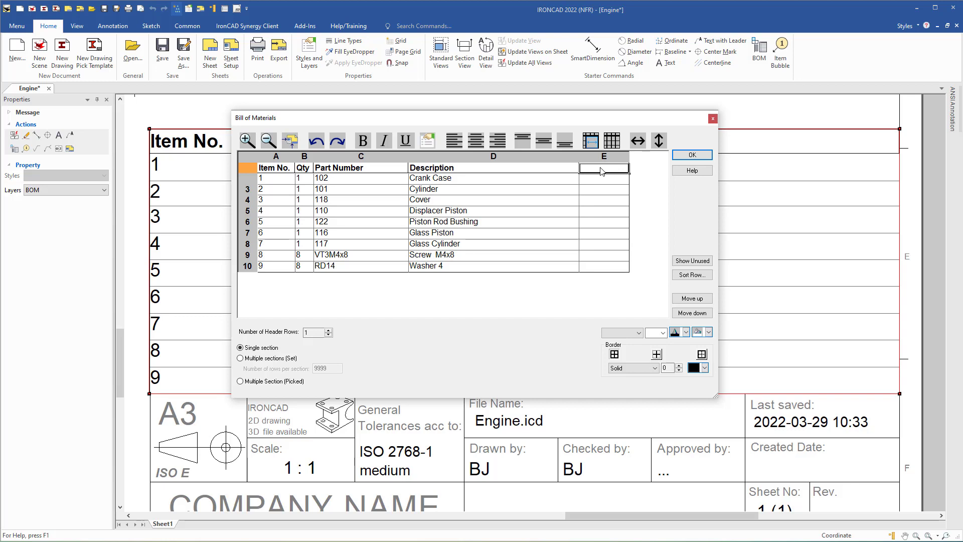
double_click(602, 171)
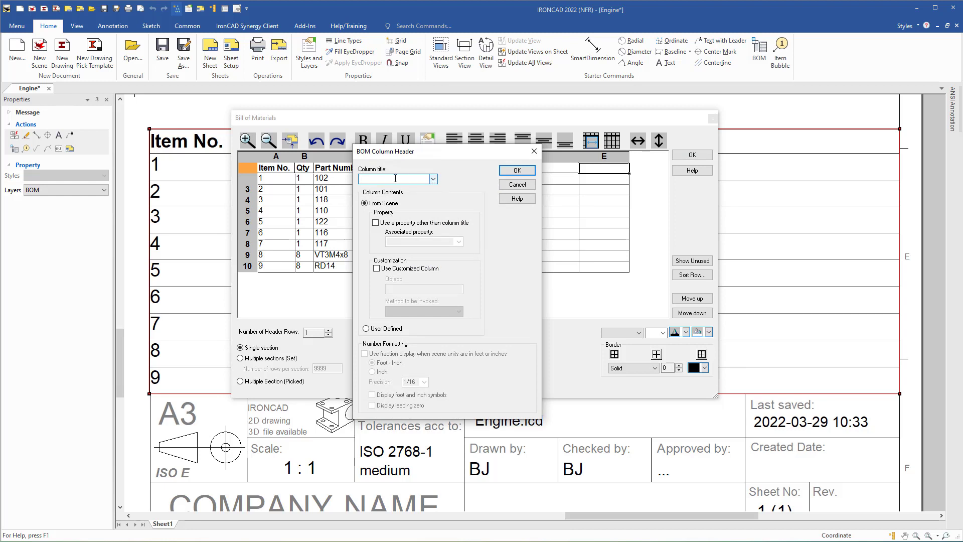
click(434, 180)
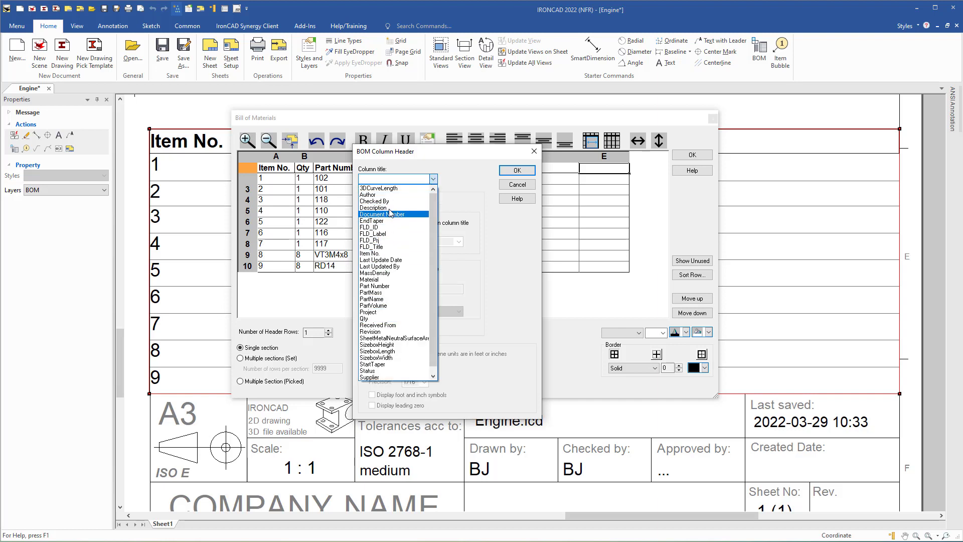
click(387, 177)
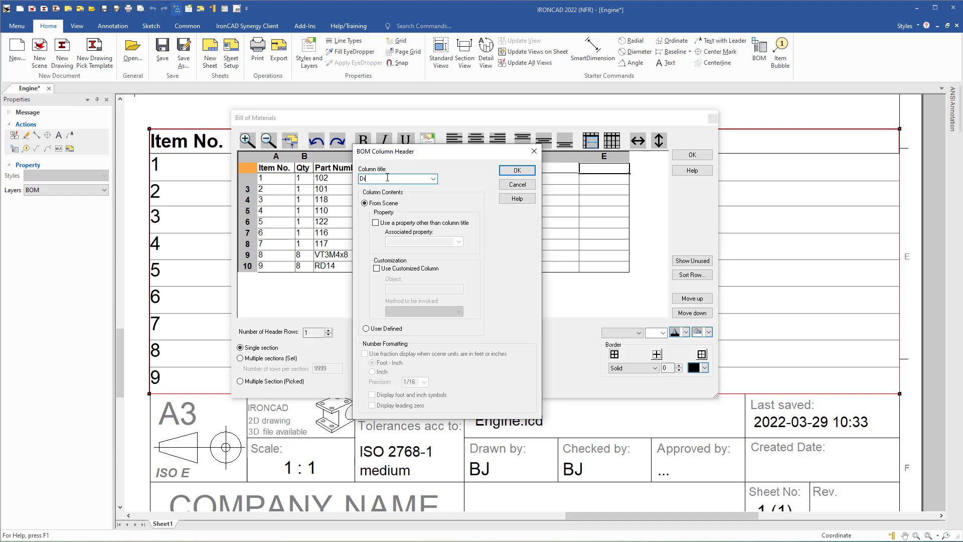
text(Drawing No)
- Link the column to a property other than its title, using "Drawing No" as the associated property
click(376, 223)
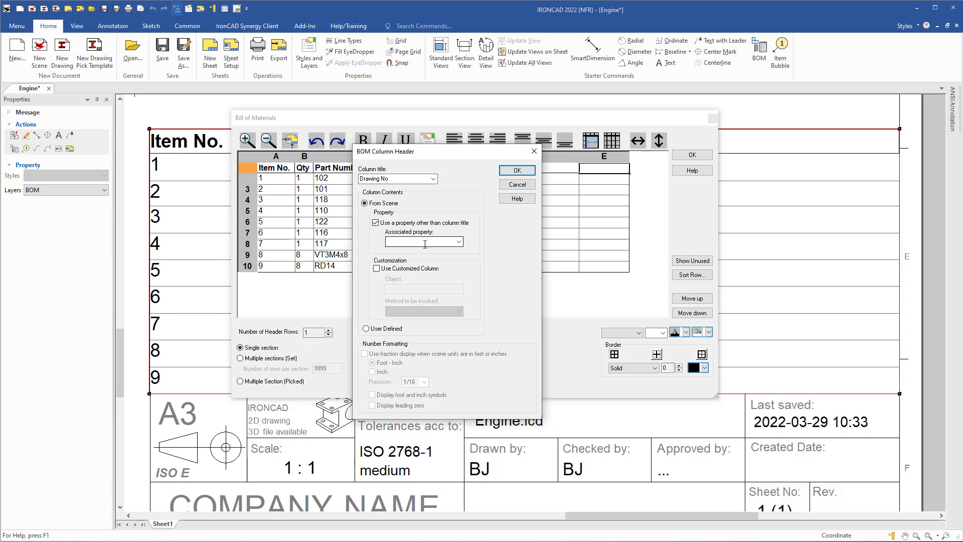
click(459, 242)
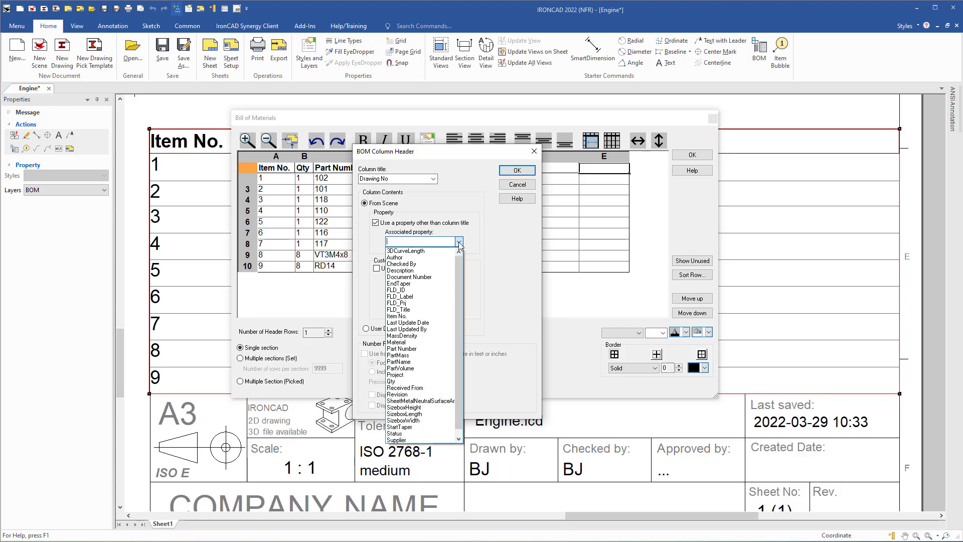
click(413, 242)
text(Dr)
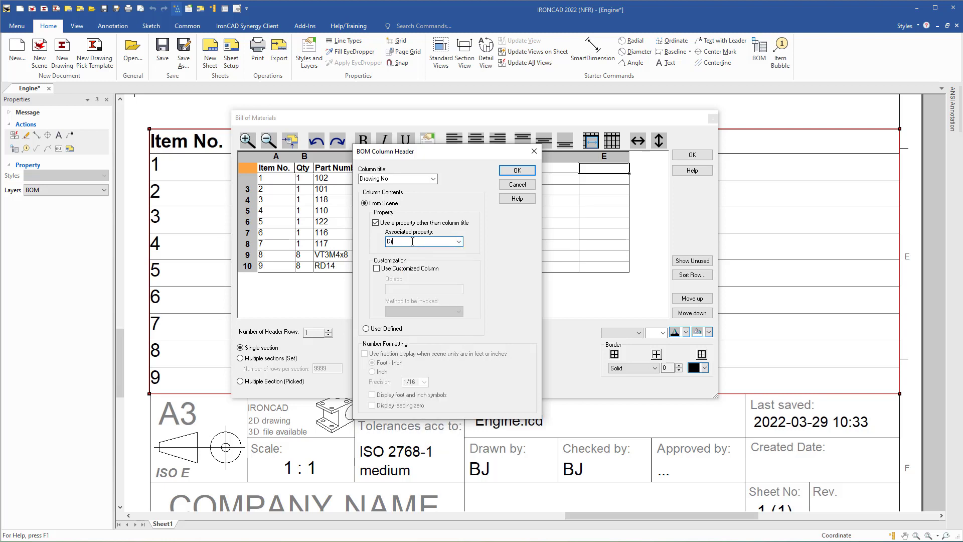
text(awing No)
click(514, 171)
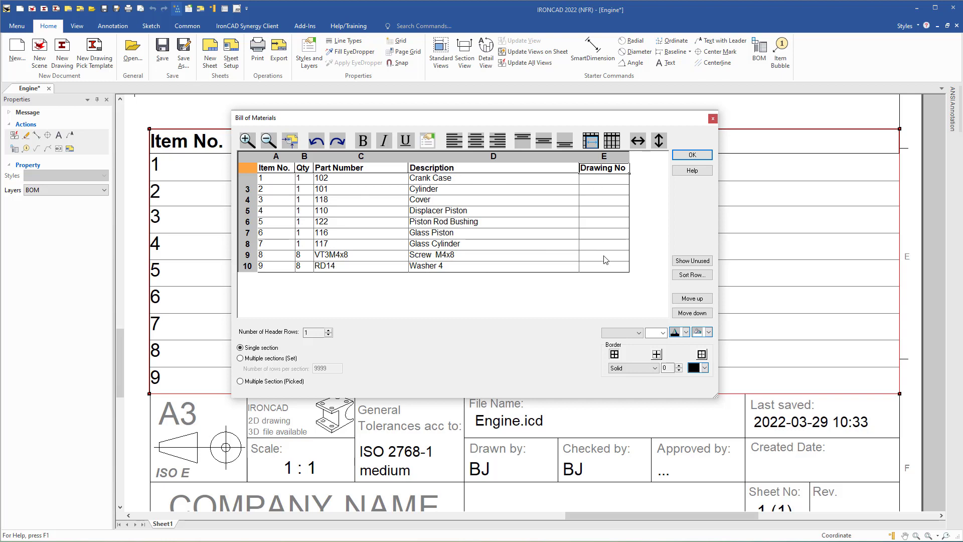
- Enter drawing numbers SE301 for Crank Case, SE302 for Cylinder and SE303 for Cover
click(597, 182)
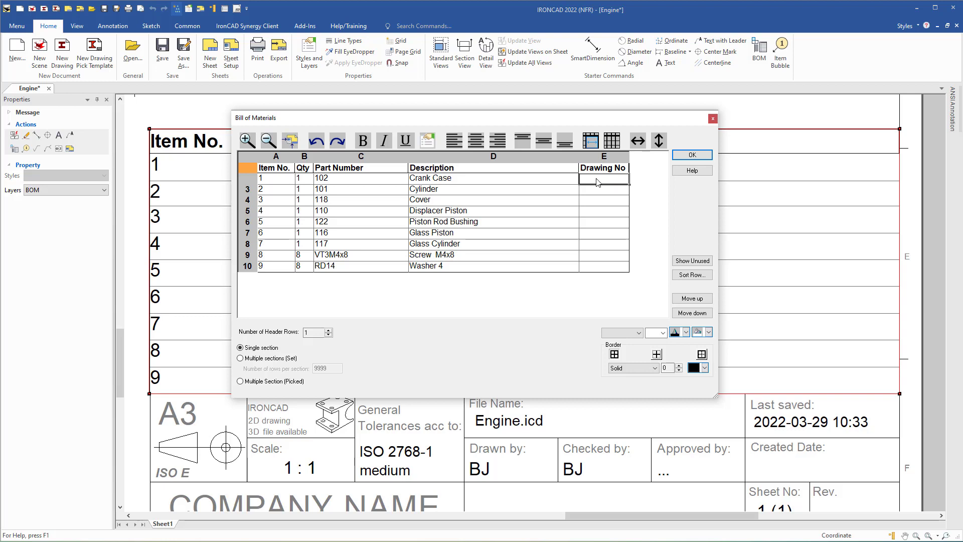
text(SE301)
click(592, 194)
text(SE302)
click(587, 203)
text(SE)
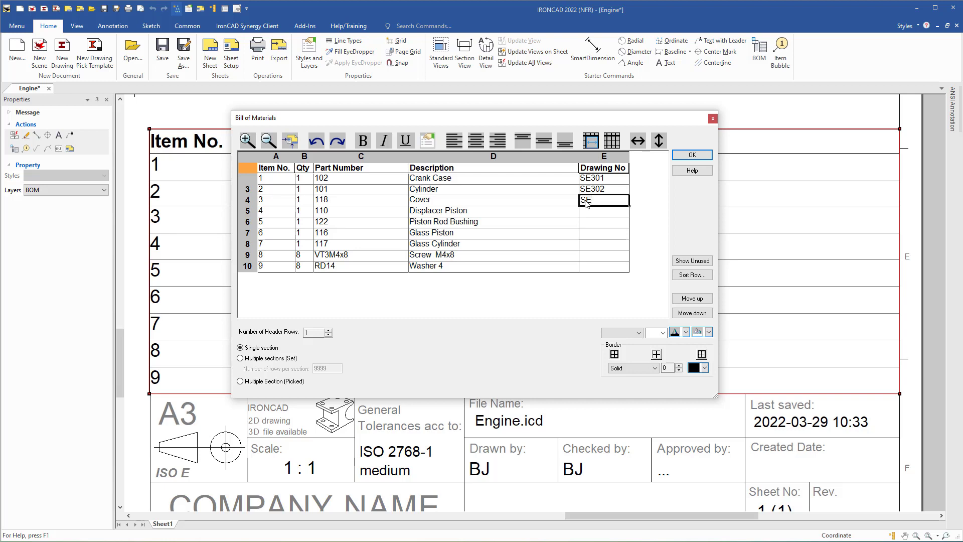
text(303)
- Try to assign the partly filled Drawing No column's values to the Drawing No custom property in the scene
right_click(596, 190)
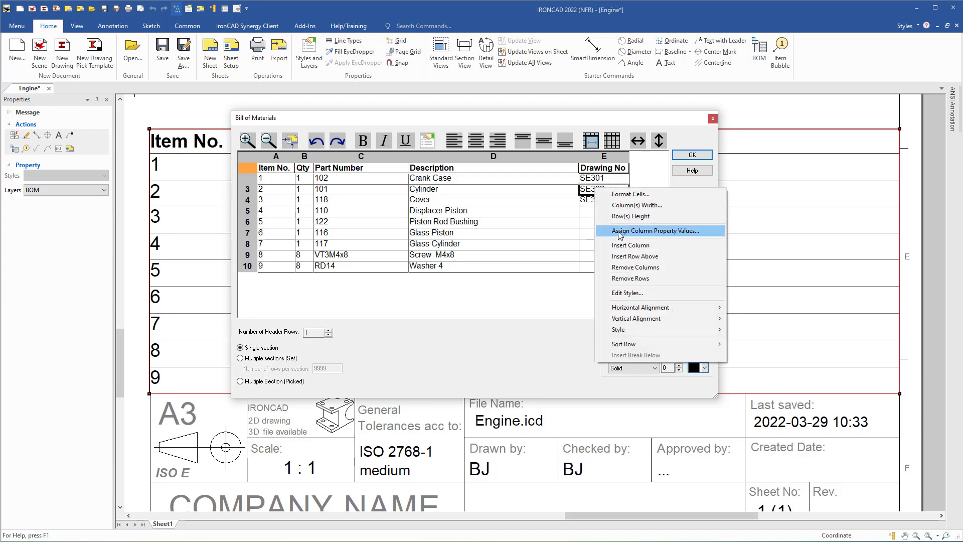
click(619, 231)
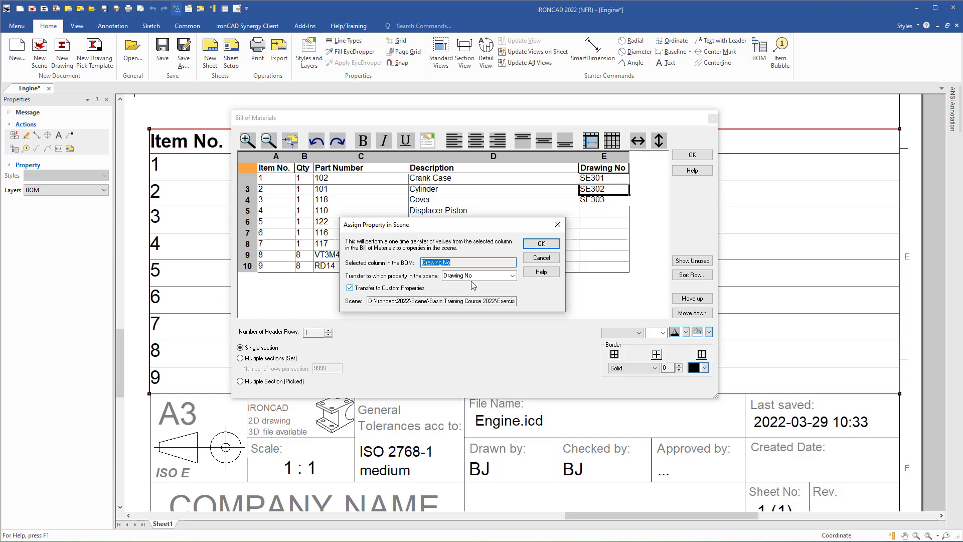
click(541, 244)
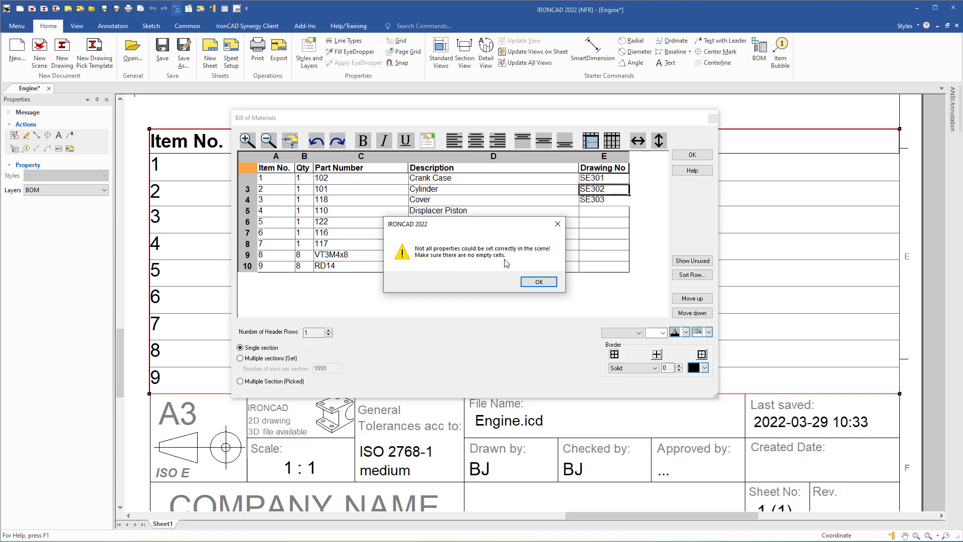
click(540, 284)
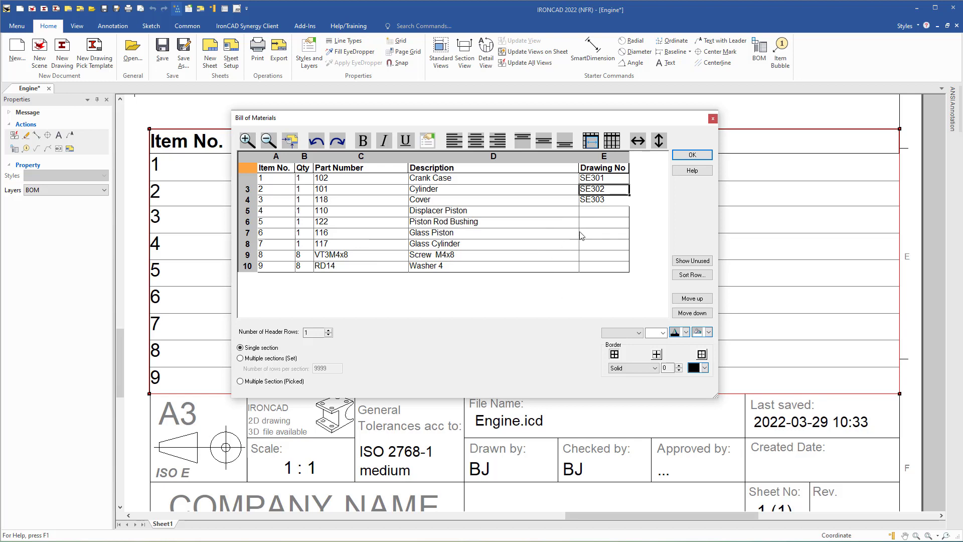
- Fill the empty Drawing No cells from Displacer Piston through Washer 4 with a dash "-"
click(587, 213)
text(-)
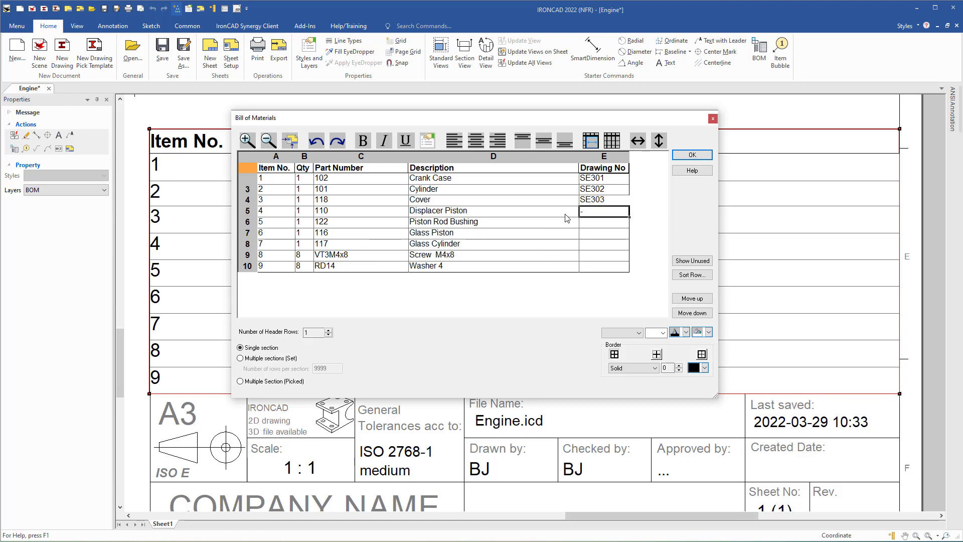
click(582, 225)
text(-)
click(587, 233)
text(-)
click(588, 244)
text(-)
click(589, 255)
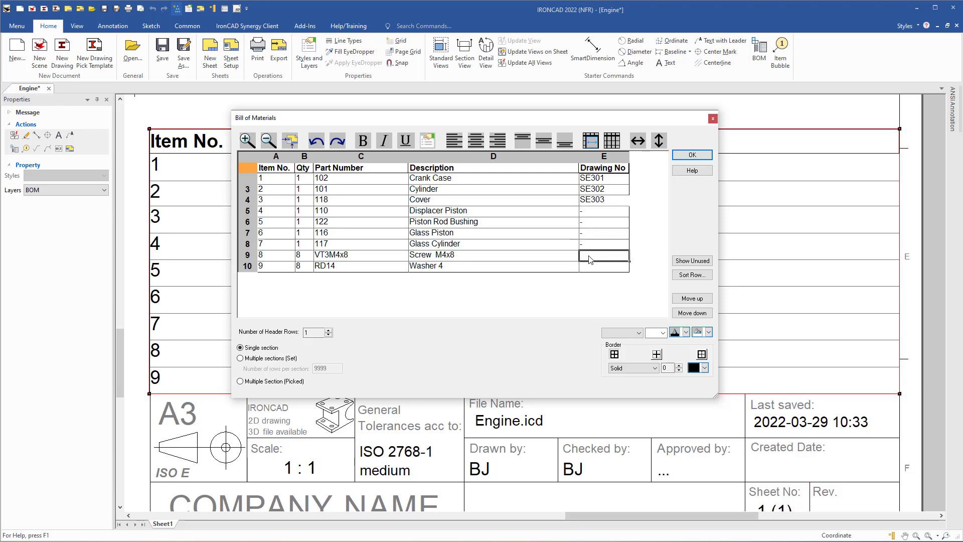
text(-)
click(590, 268)
text(-)
- Assign the Drawing No column's values to the Drawing No custom property in the scene and accept the bill of materials edits
right_click(593, 225)
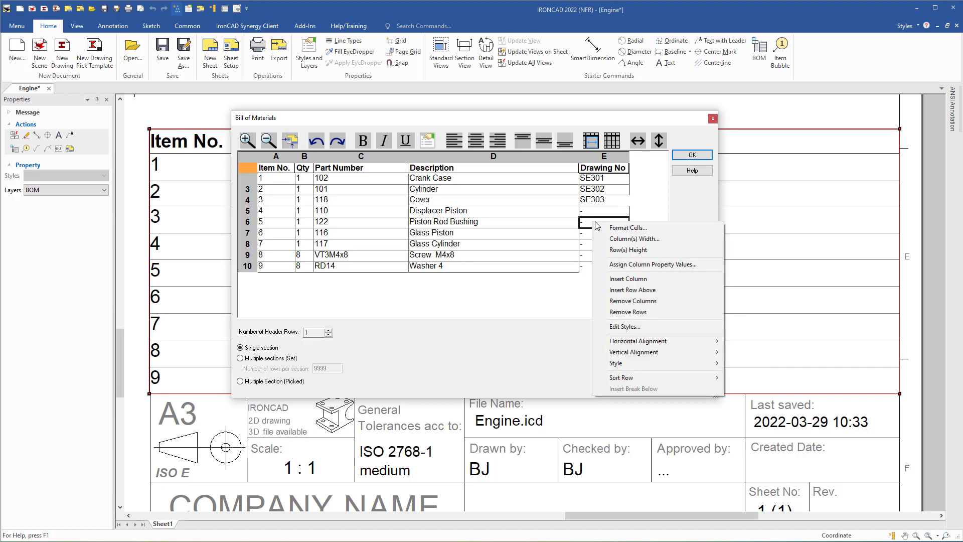
click(616, 267)
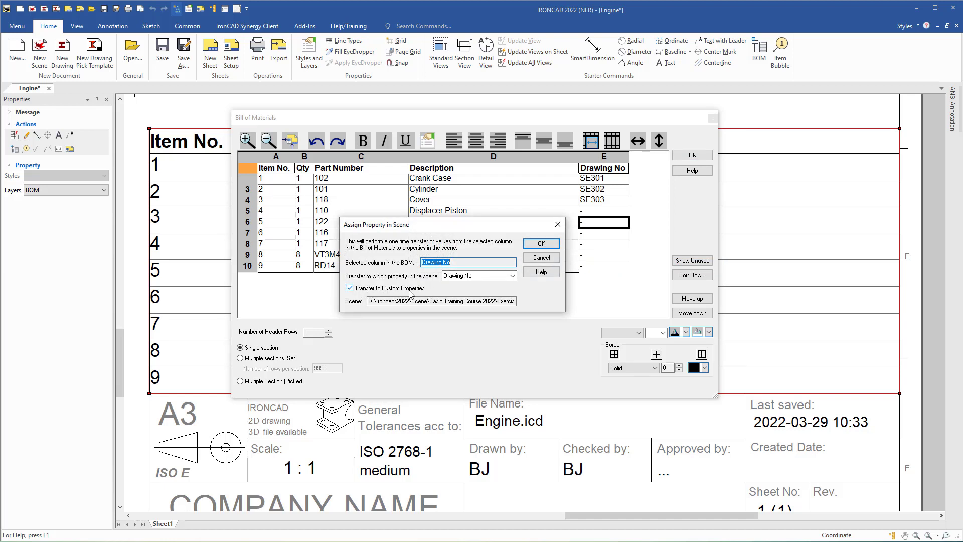
click(541, 244)
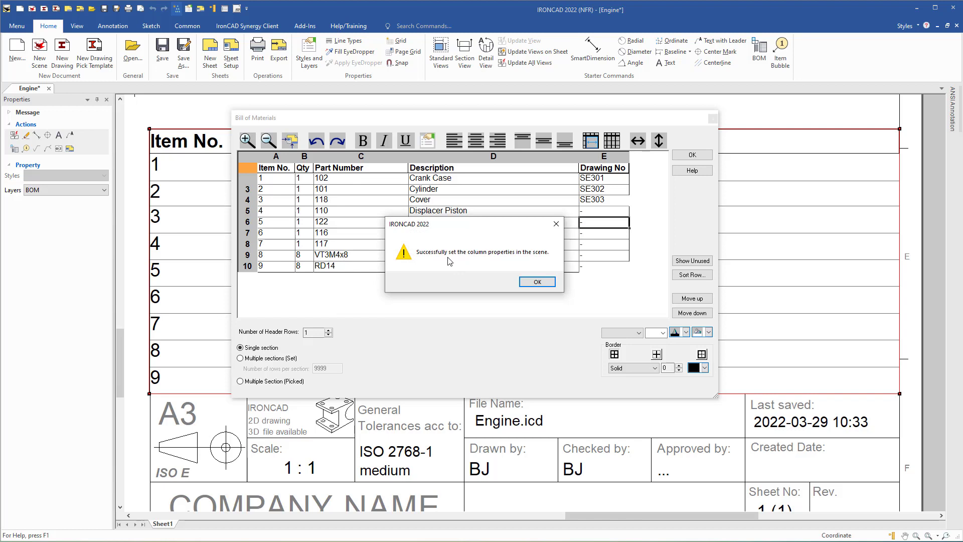
click(536, 282)
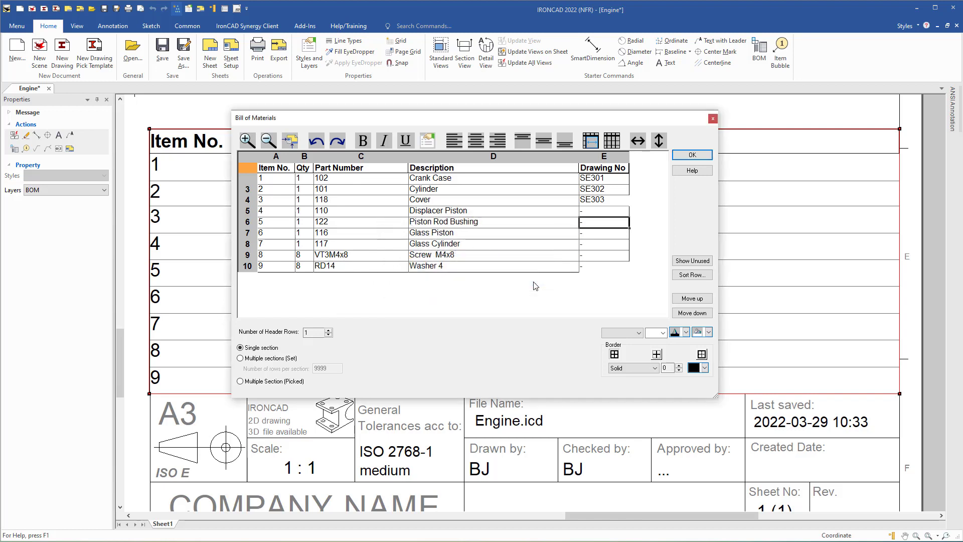
click(692, 155)
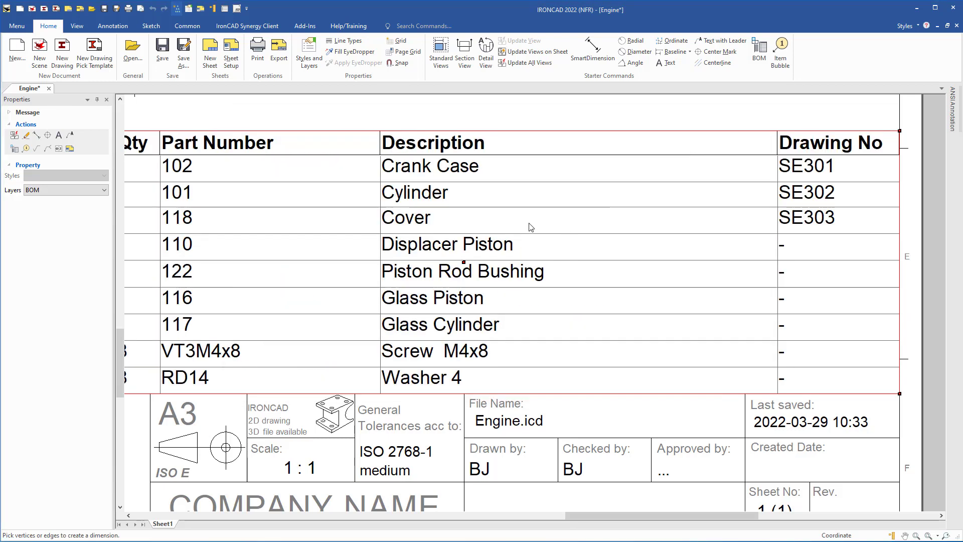
- Open the linked 3D scene of the engine from the FRONT drawing view
scroll(532, 228, down, 5)
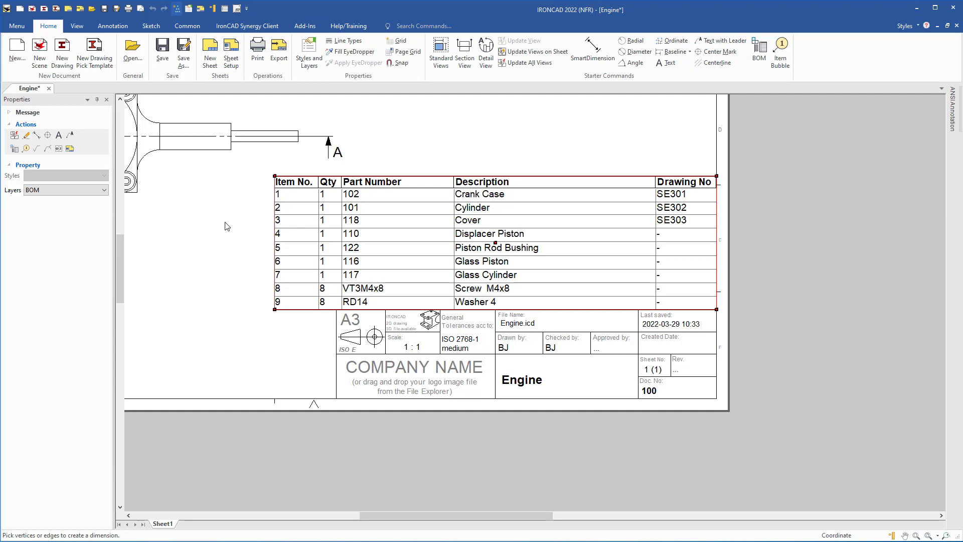
mouse_move(217, 217)
middle_down()
mouse_move(368, 251)
mouse_move(581, 335)
middle_up()
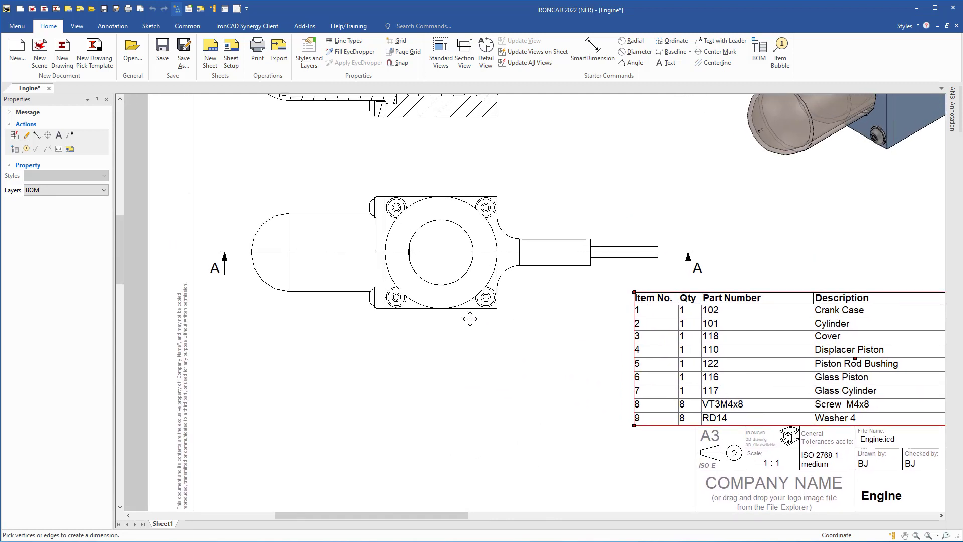
click(443, 300)
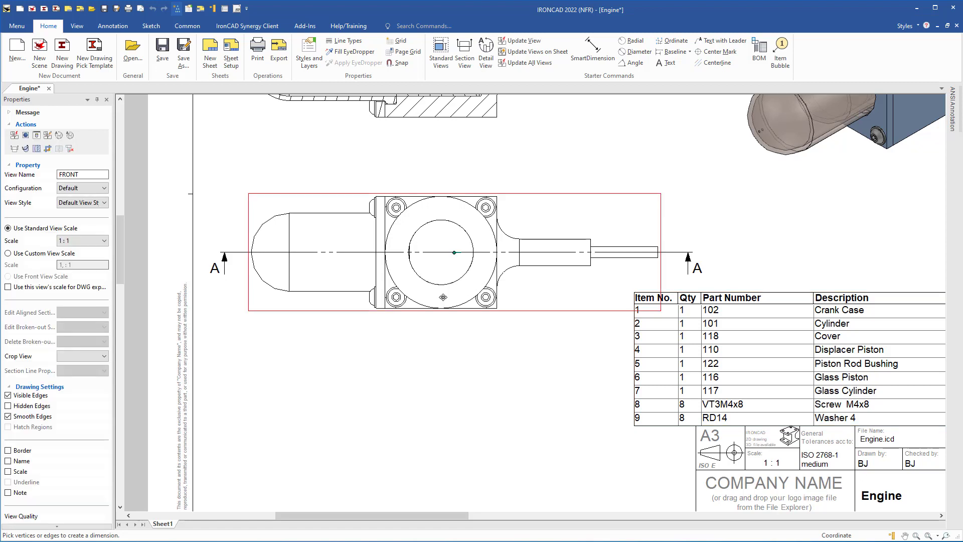
right_click(443, 297)
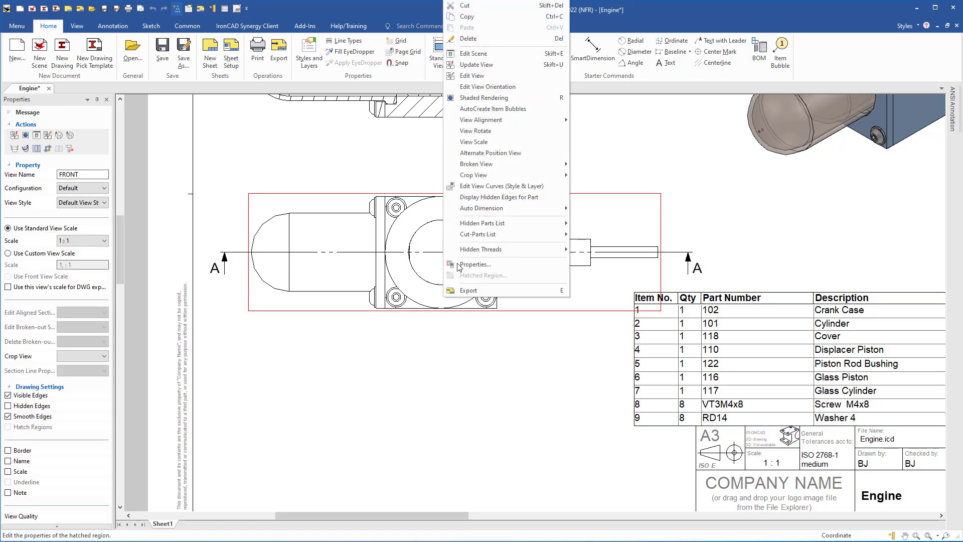
click(474, 54)
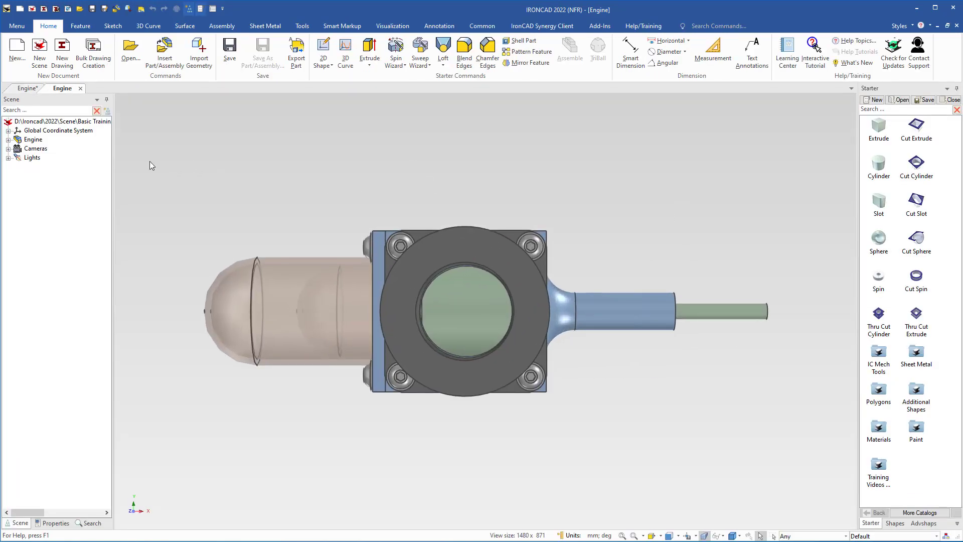
- Inspect the Crank Case part's custom properties under the Engine assembly to check its Drawing No value
click(9, 140)
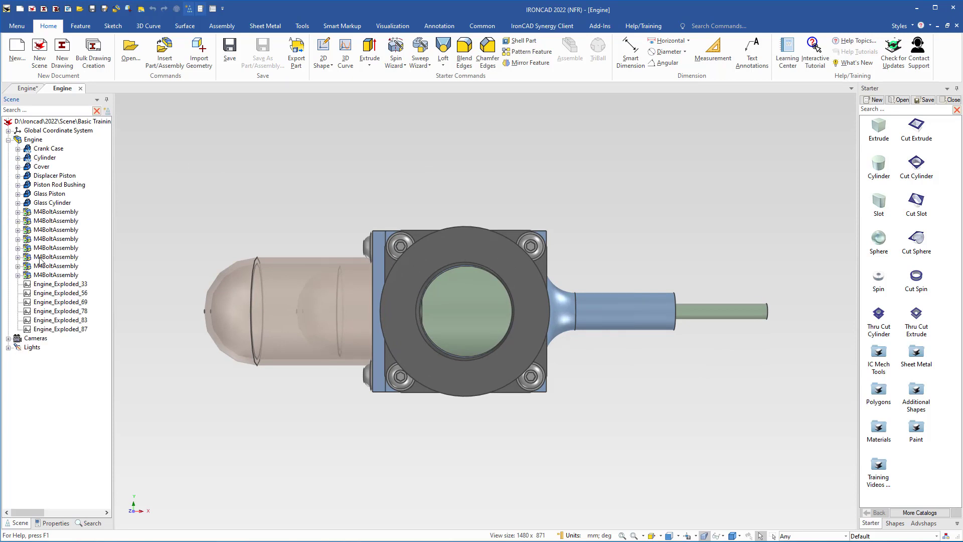
right_click(45, 149)
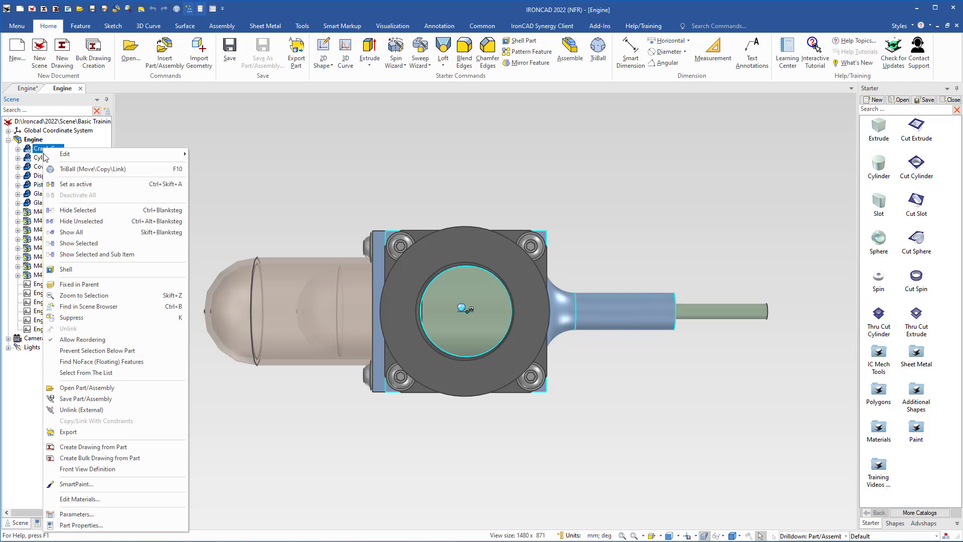
click(79, 525)
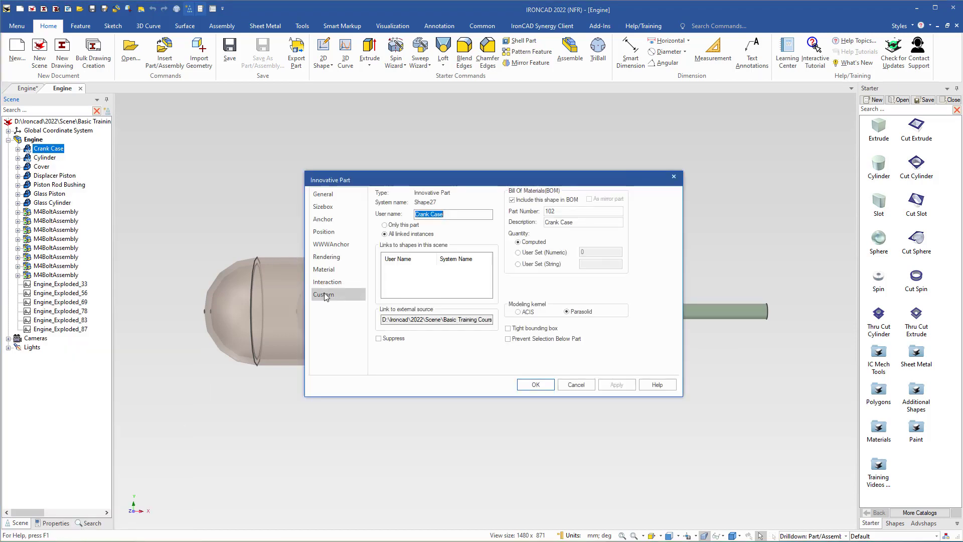
click(325, 296)
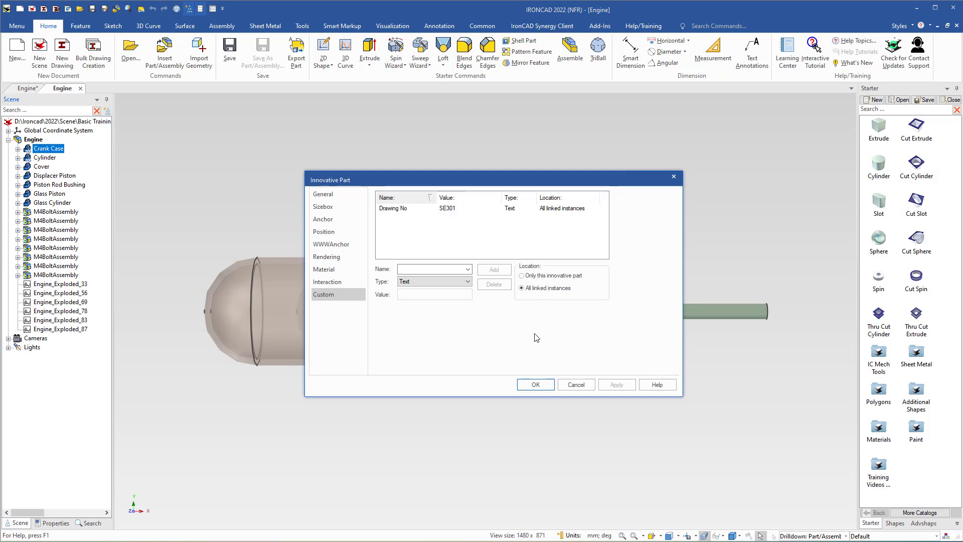
click(574, 386)
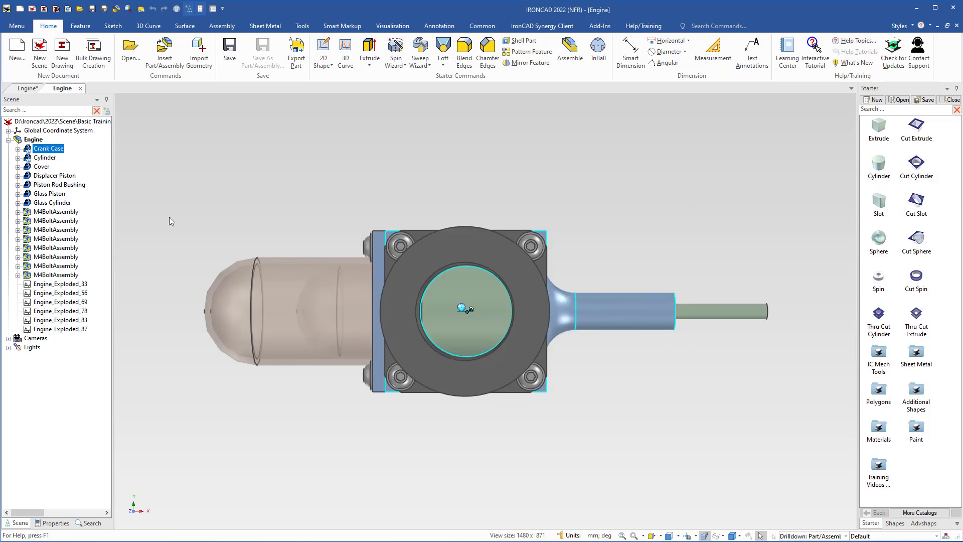
- Inspect the Cover part's custom properties to check its Drawing No value
click(41, 166)
right_click(40, 168)
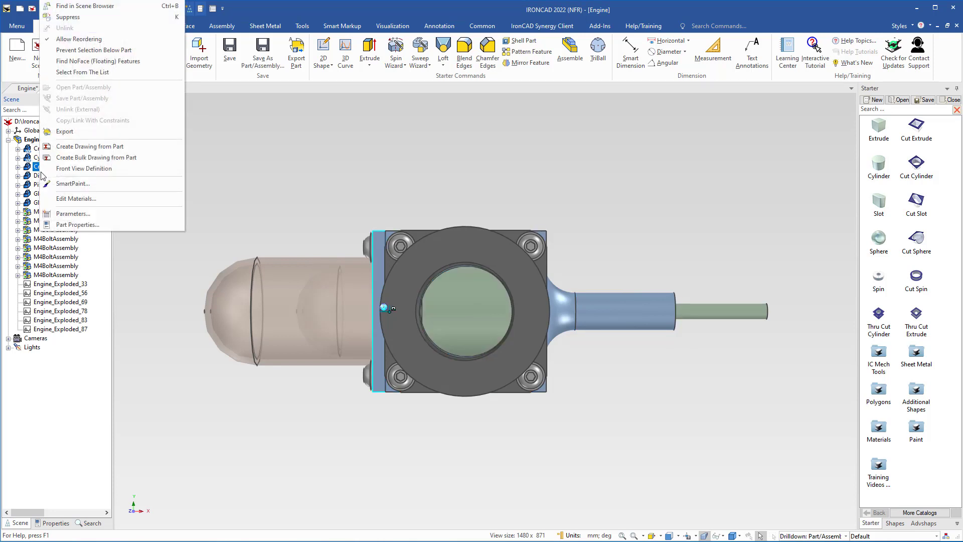
click(70, 227)
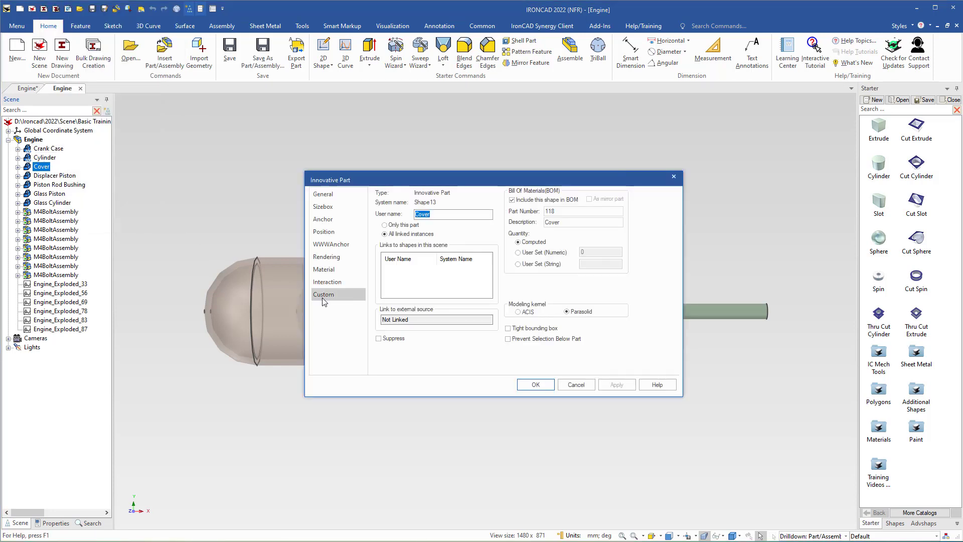
click(324, 296)
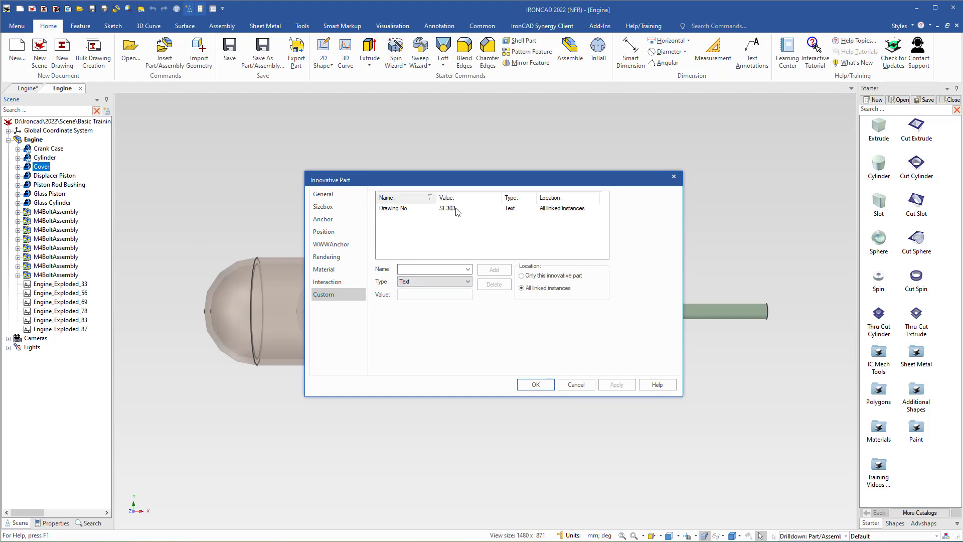
click(577, 384)
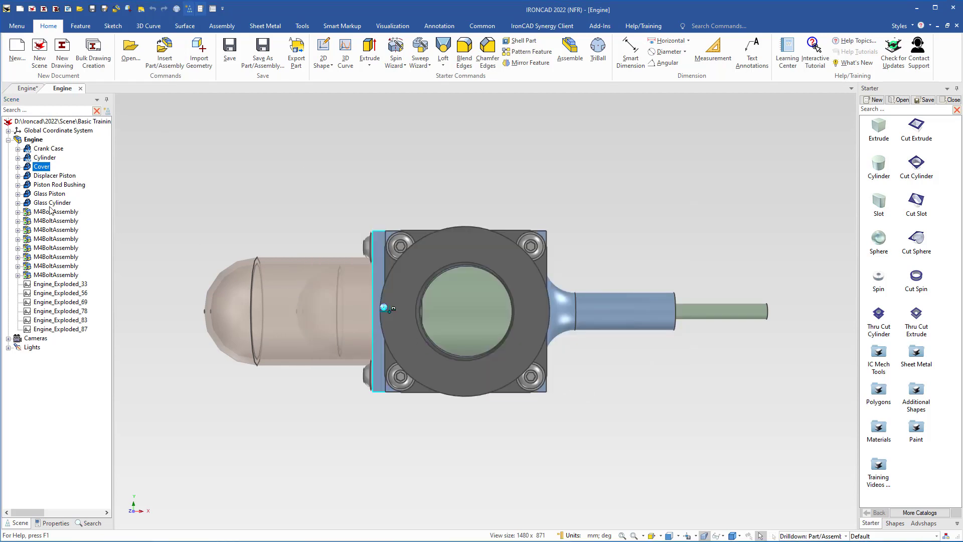
- Set the Drawing No custom property of the Displacer Piston part to SE304 and accept the part properties
right_click(44, 179)
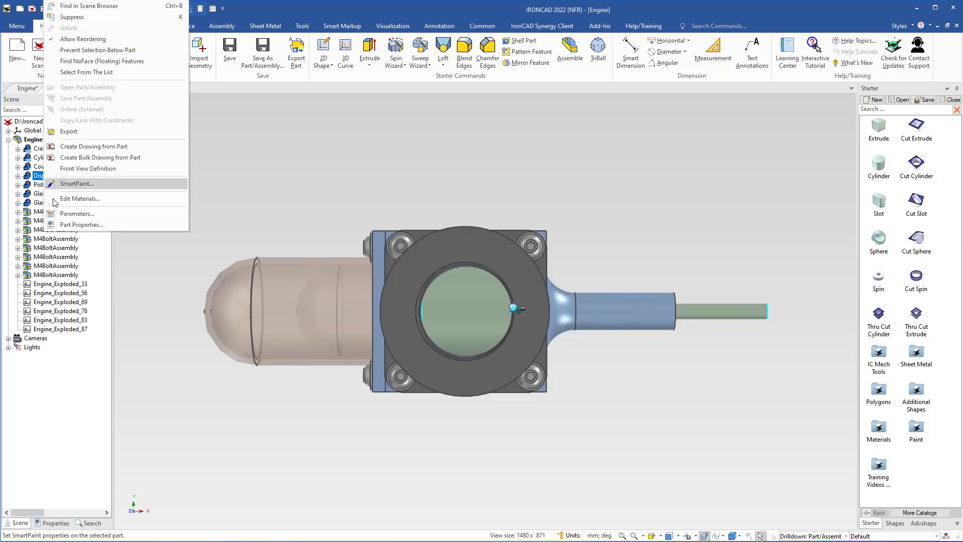
click(75, 225)
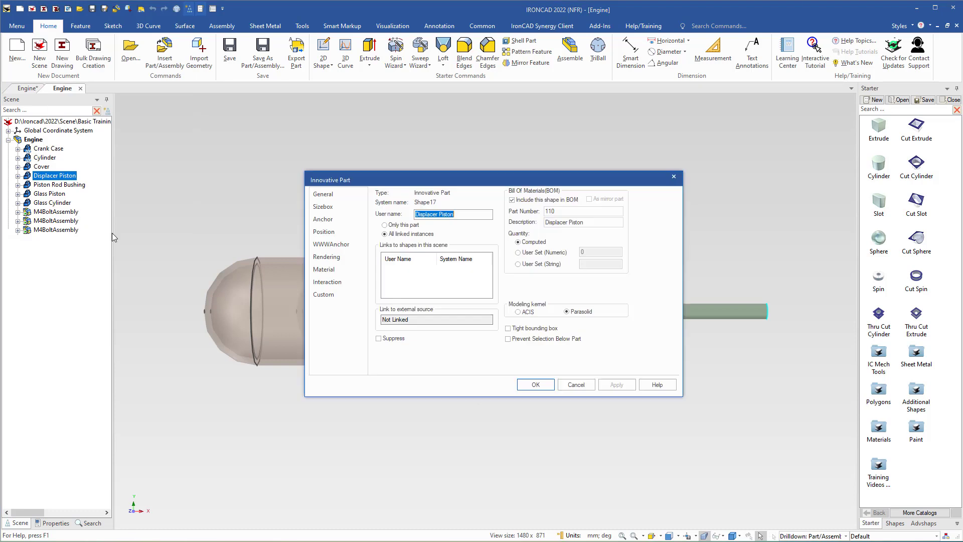
click(323, 295)
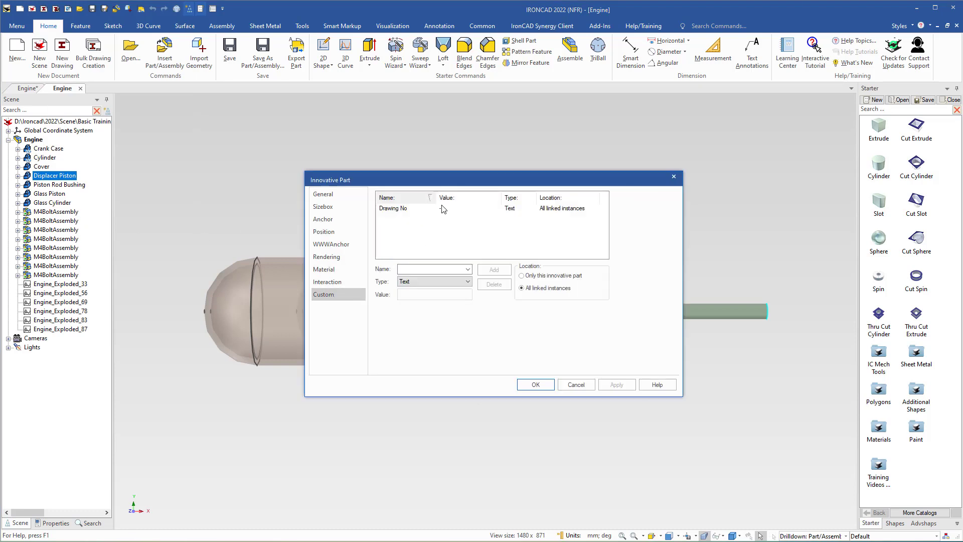
click(394, 210)
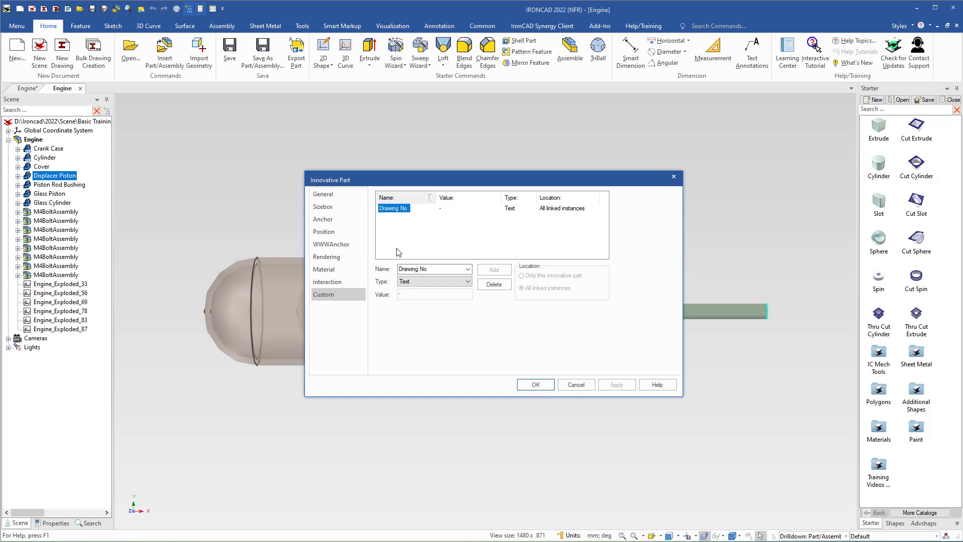
drag(428, 296, 392, 294)
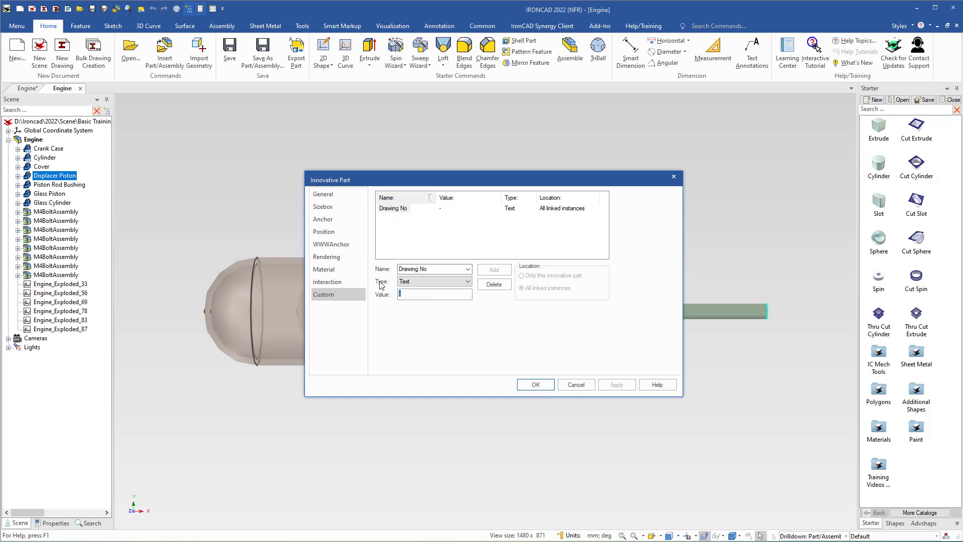
text(SE304)
click(490, 273)
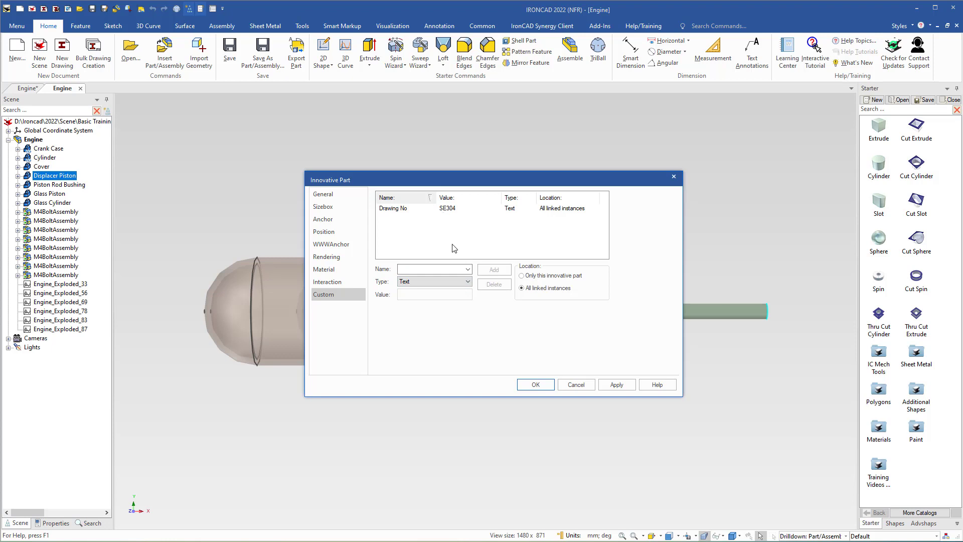
click(530, 384)
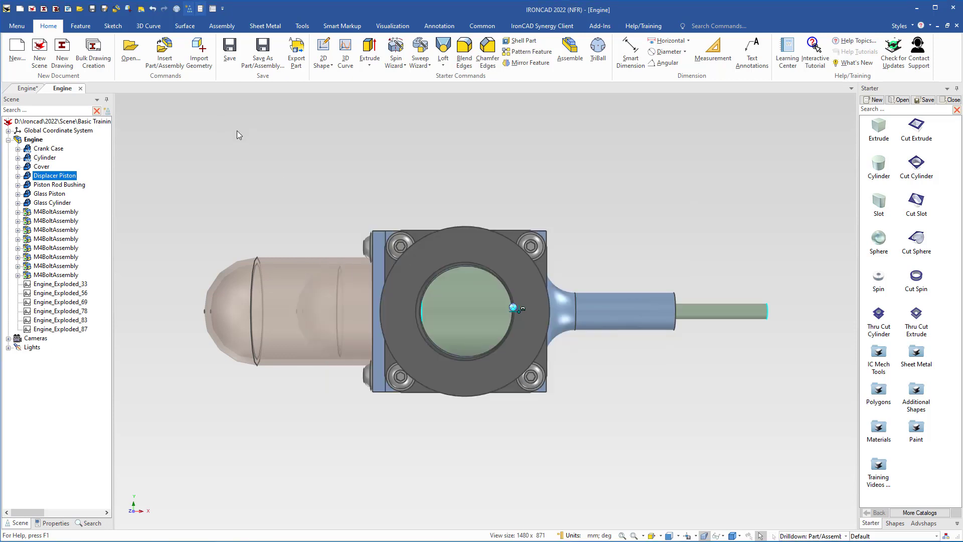
- Return to the Engine drawing and update the views on this sheet
click(29, 89)
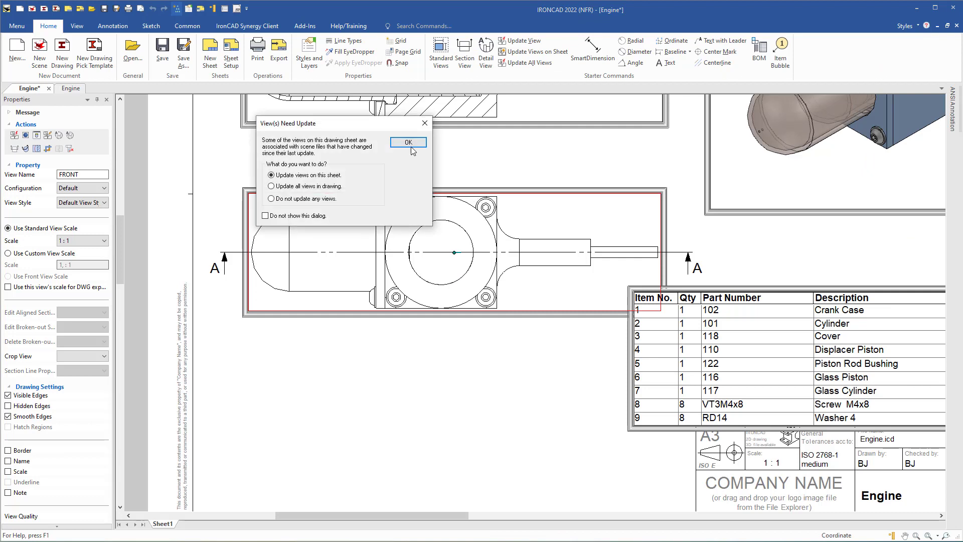
click(409, 143)
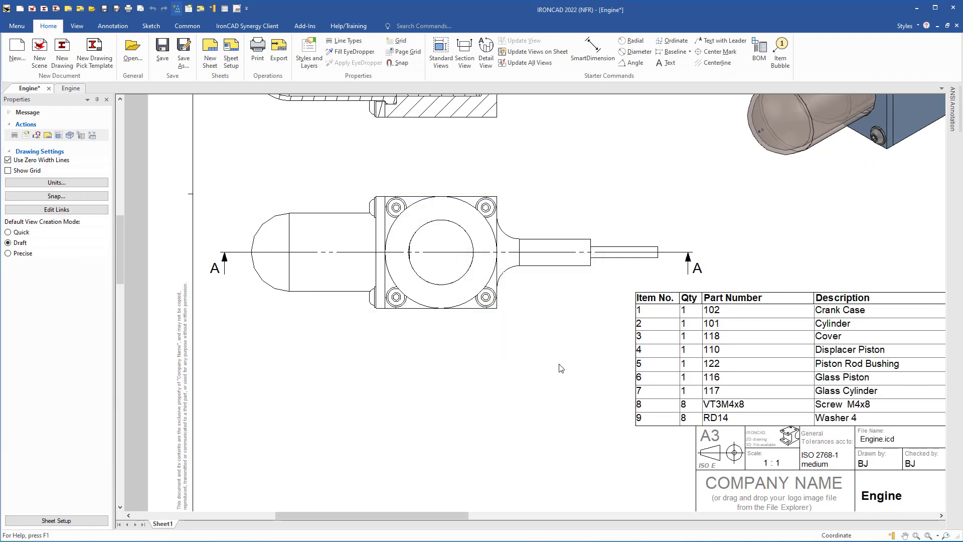
middle_drag(557, 364, 201, 330)
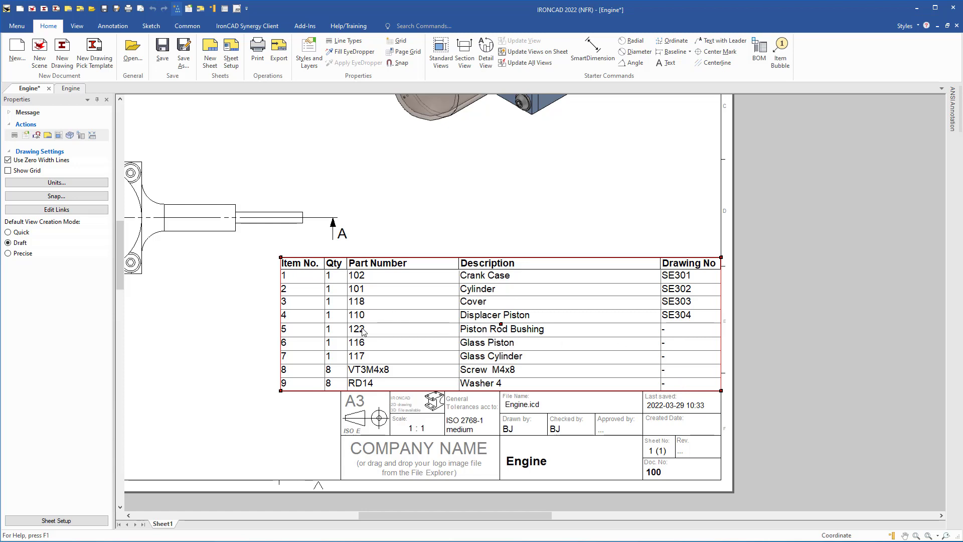
- Open the bill of materials for editing and check the widths of the Item No. and Qty columns
double_click(412, 306)
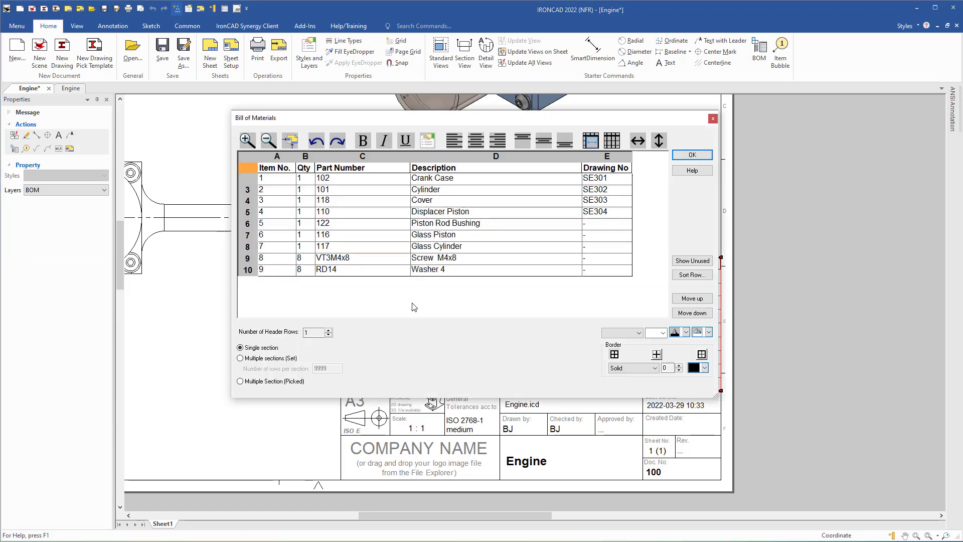
right_click(278, 193)
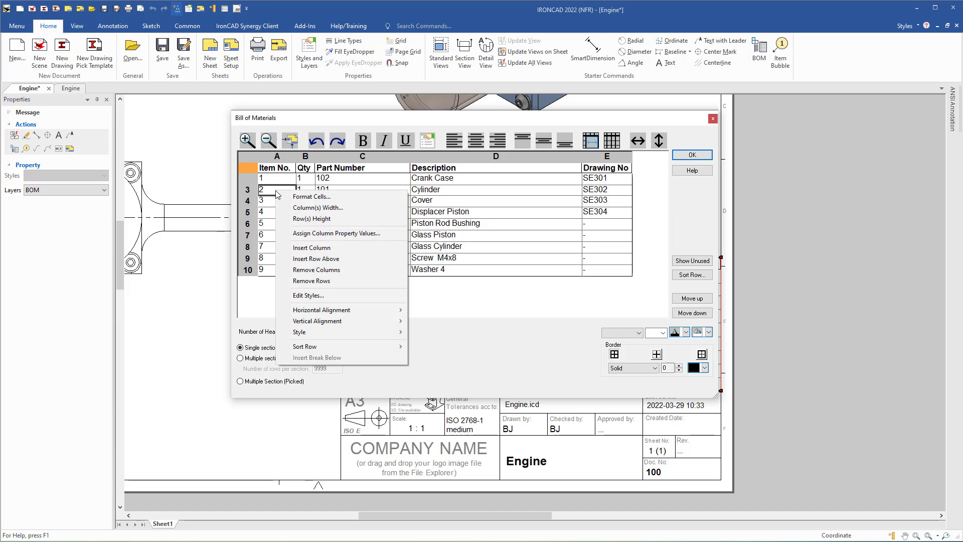
click(317, 207)
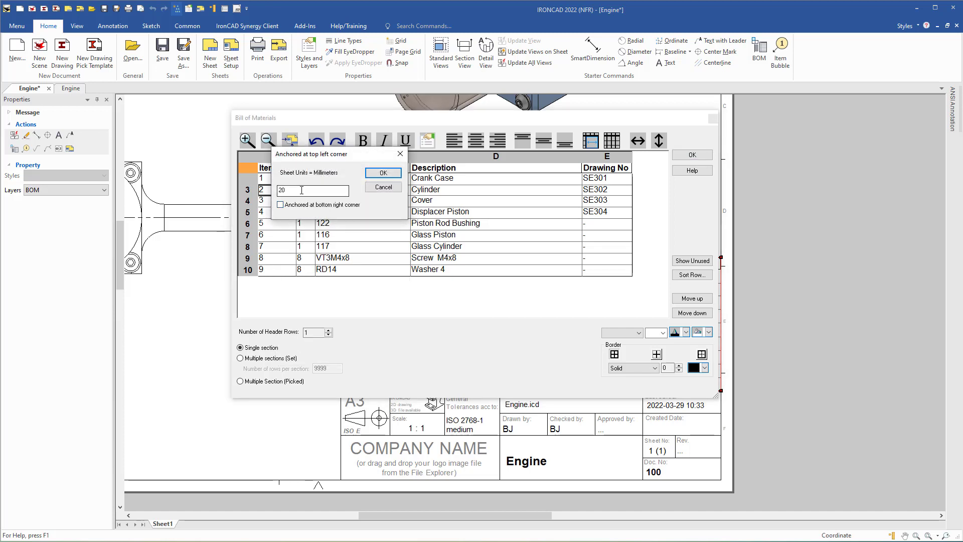
click(375, 188)
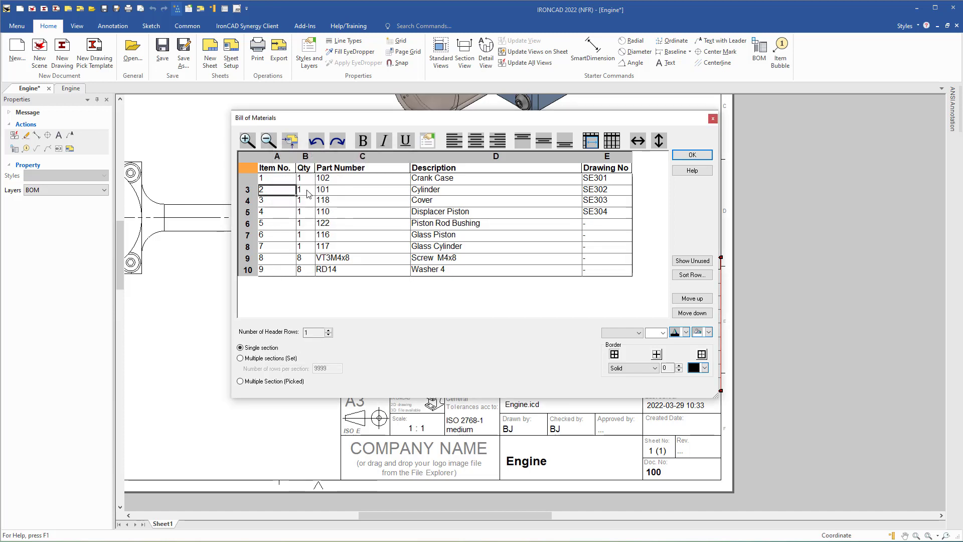
right_click(308, 194)
click(341, 209)
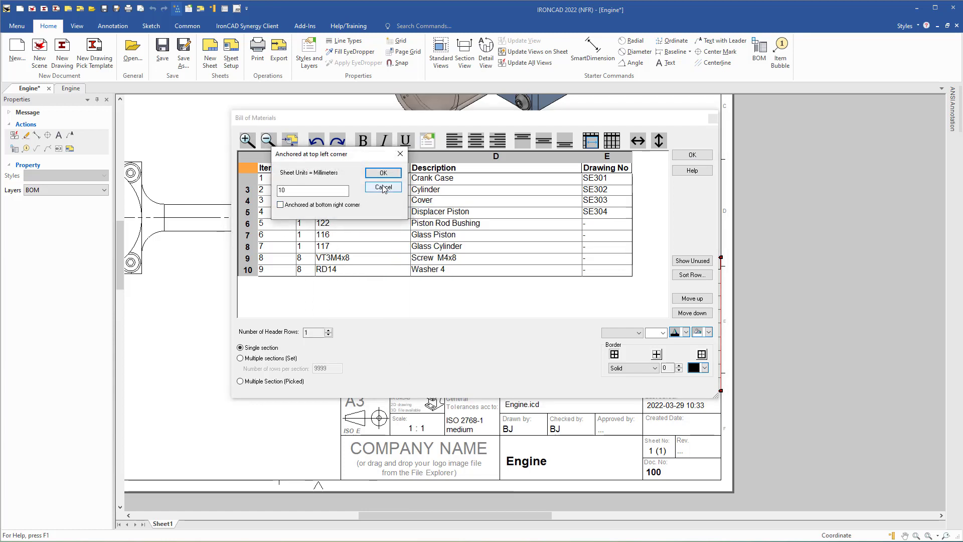
click(384, 188)
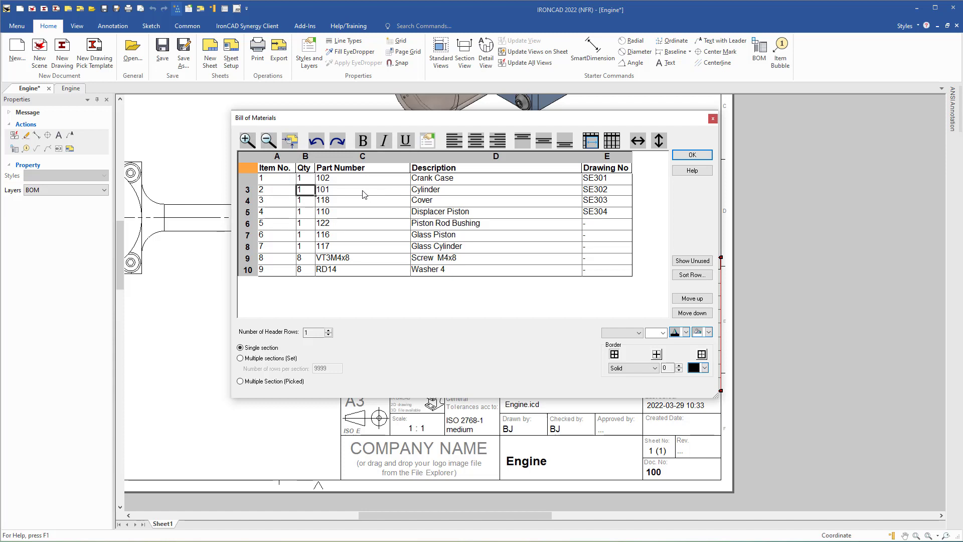
- Set the bill of materials' Part Number column width to 40 mm and the Description column width to 70 mm
right_click(363, 195)
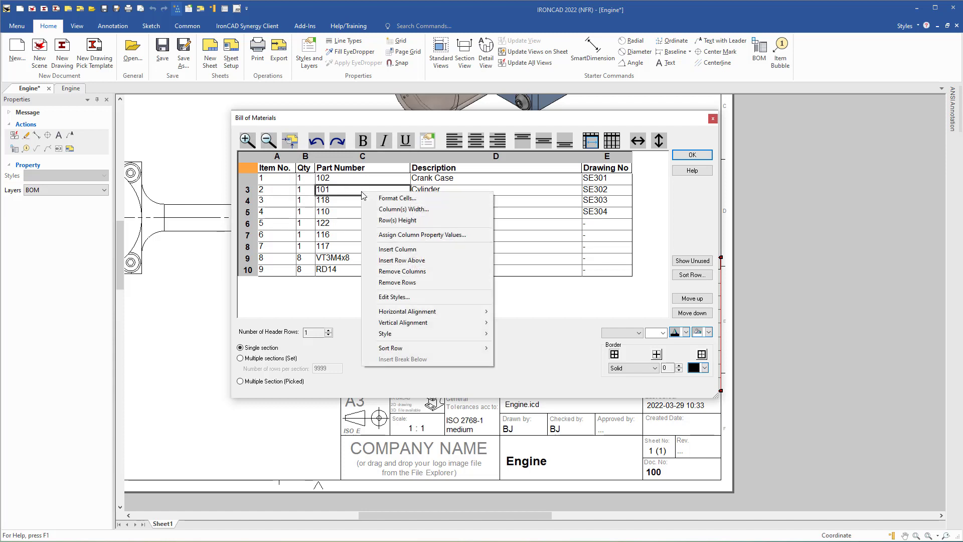
click(391, 210)
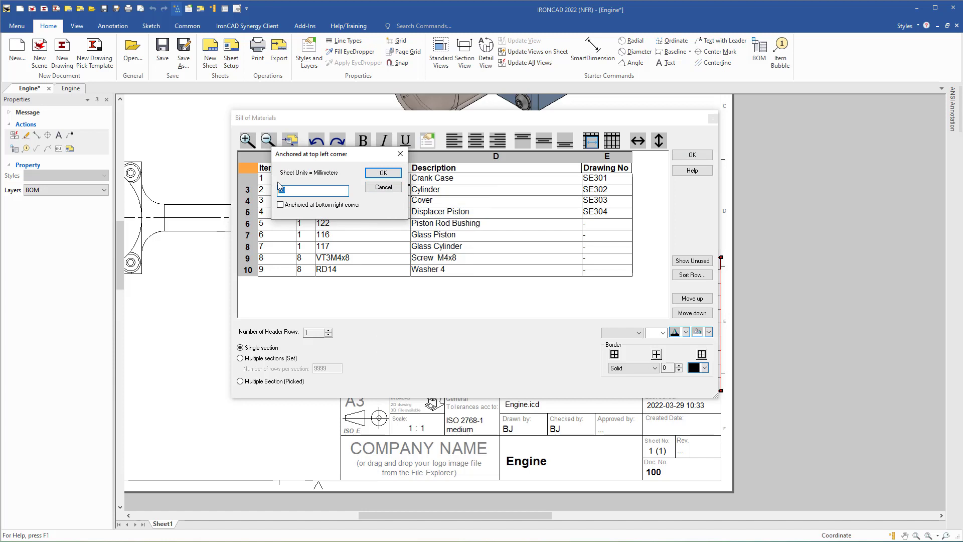
text(40)
click(383, 173)
right_click(444, 192)
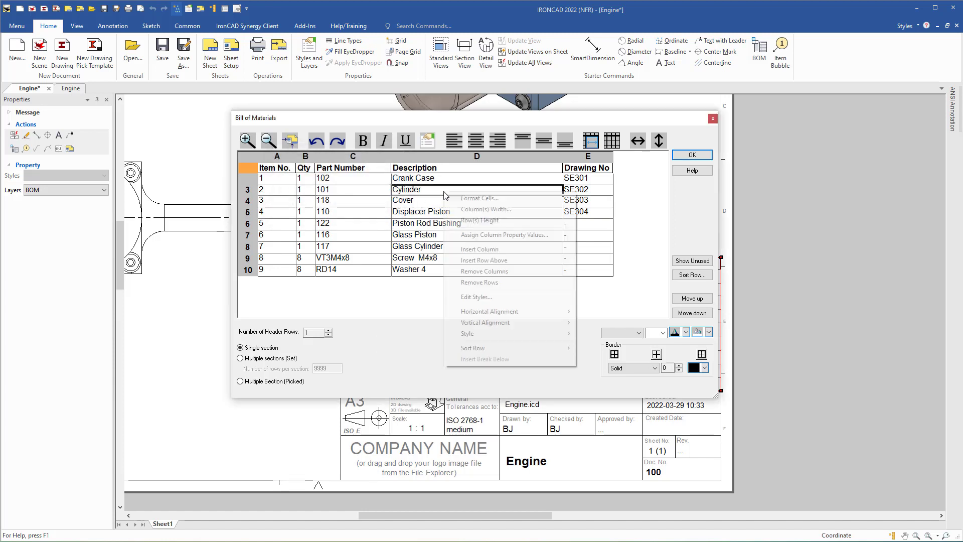
click(486, 209)
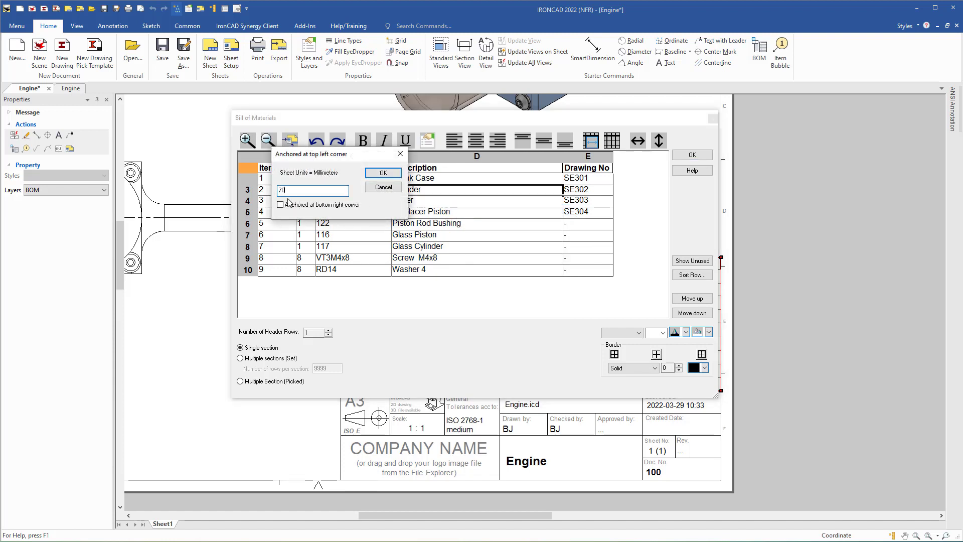
click(382, 173)
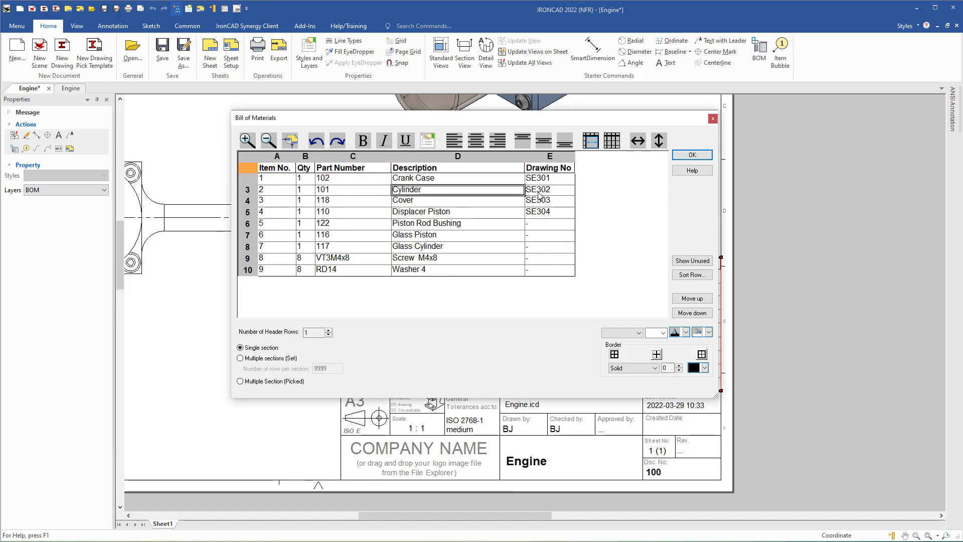
- Set the Drawing No column width to 30 mm and accept the bill of materials edits
right_click(544, 192)
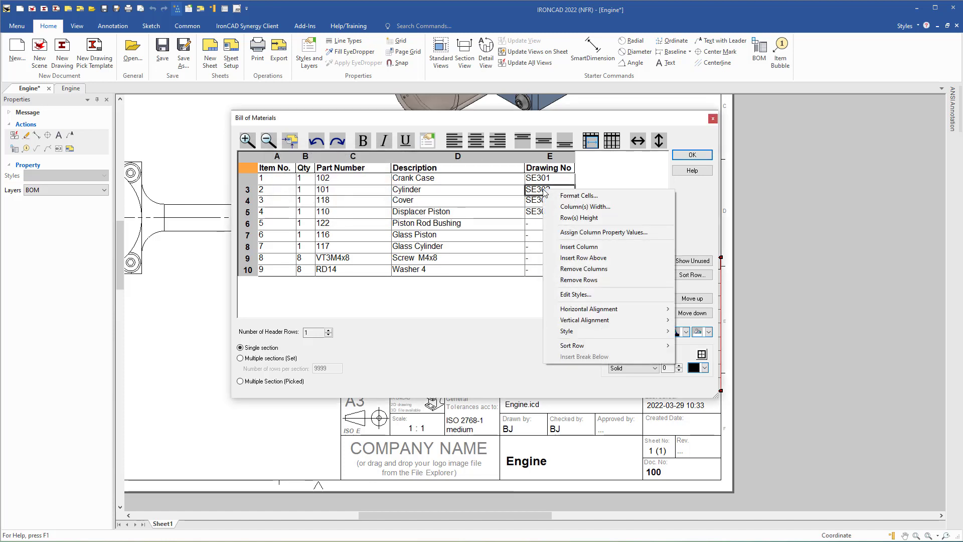
click(568, 210)
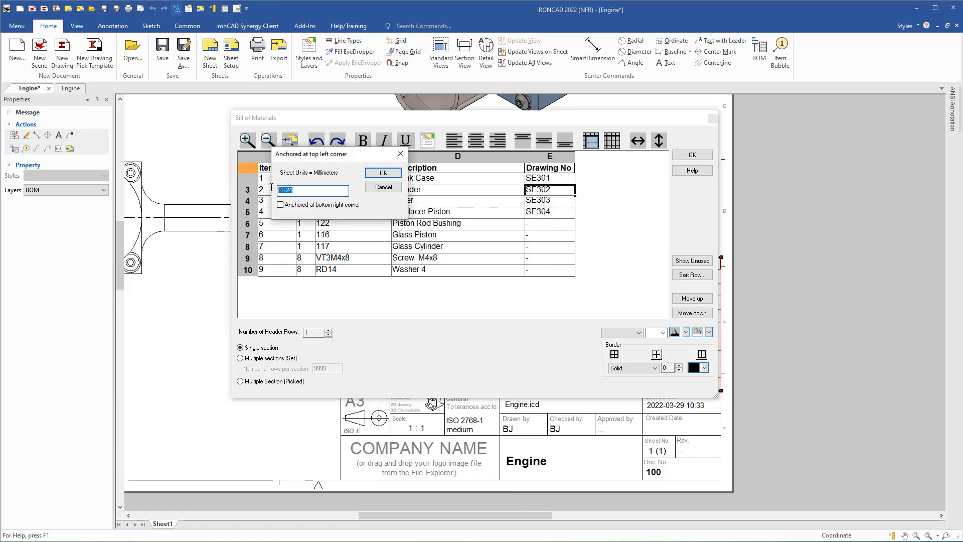
text(30)
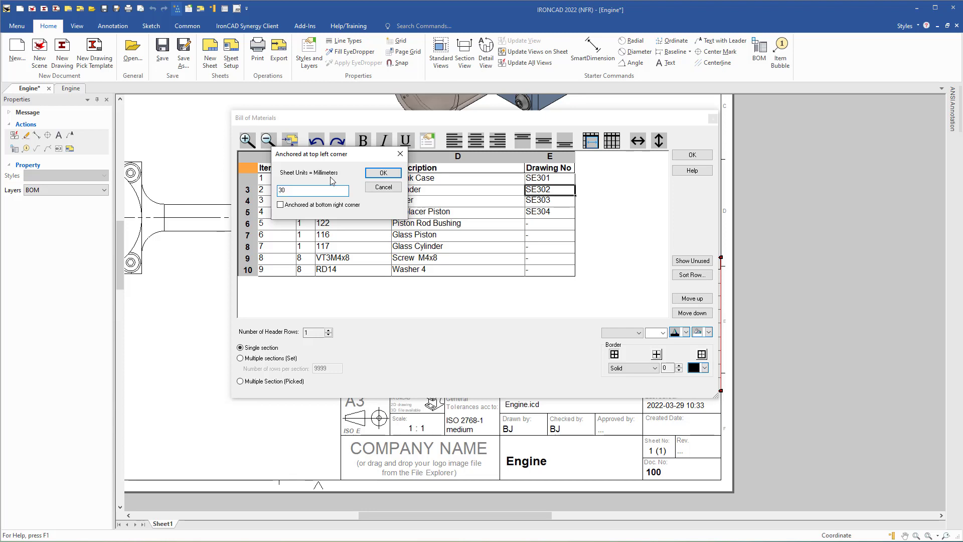
click(383, 172)
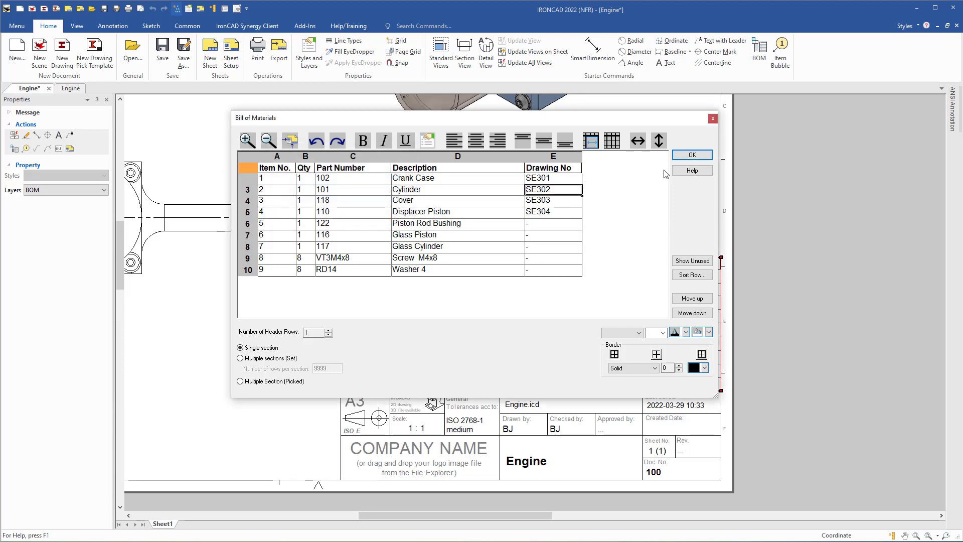
click(687, 157)
click(506, 216)
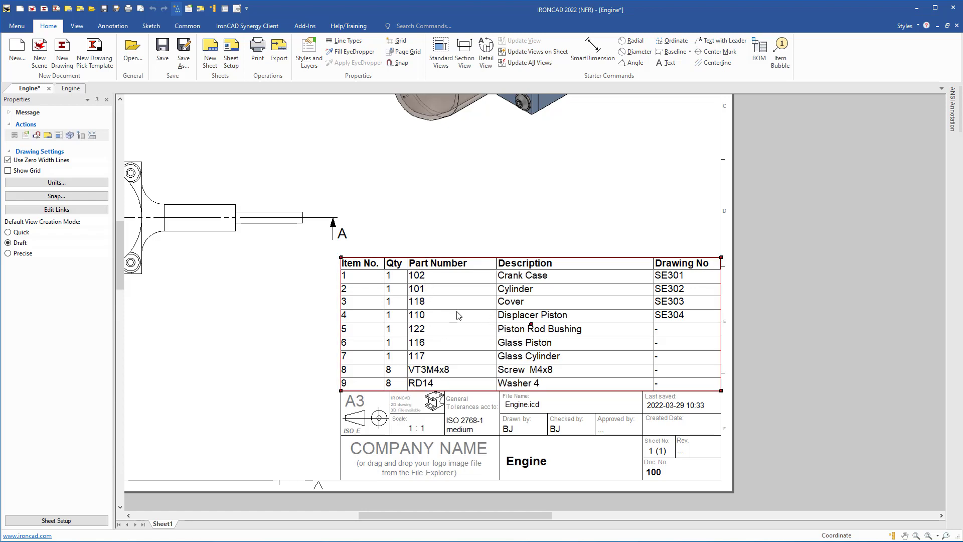
click(495, 329)
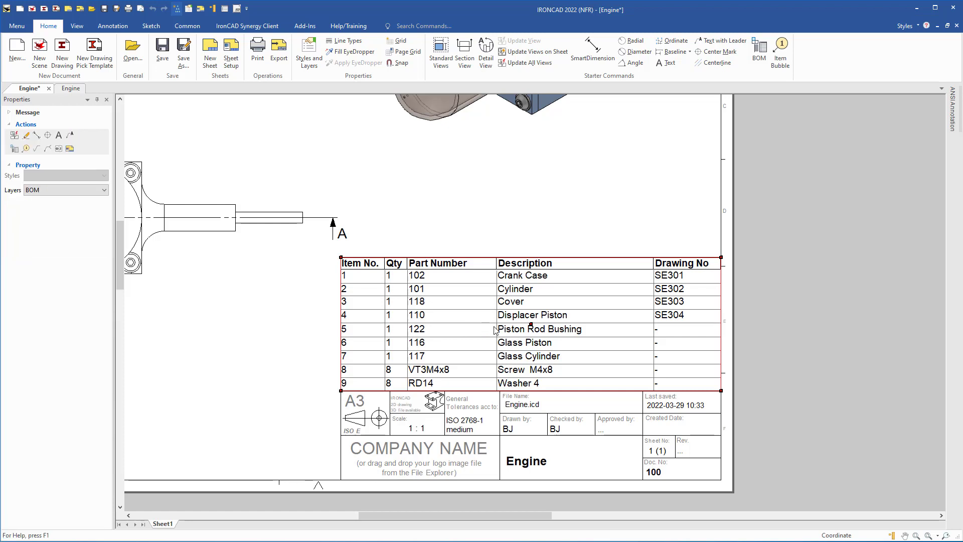
right_click(495, 330)
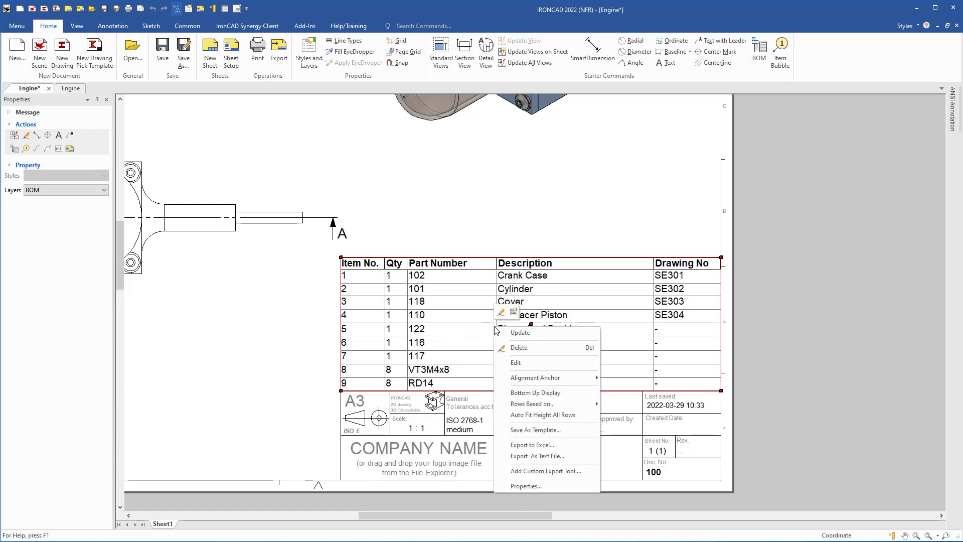
click(531, 429)
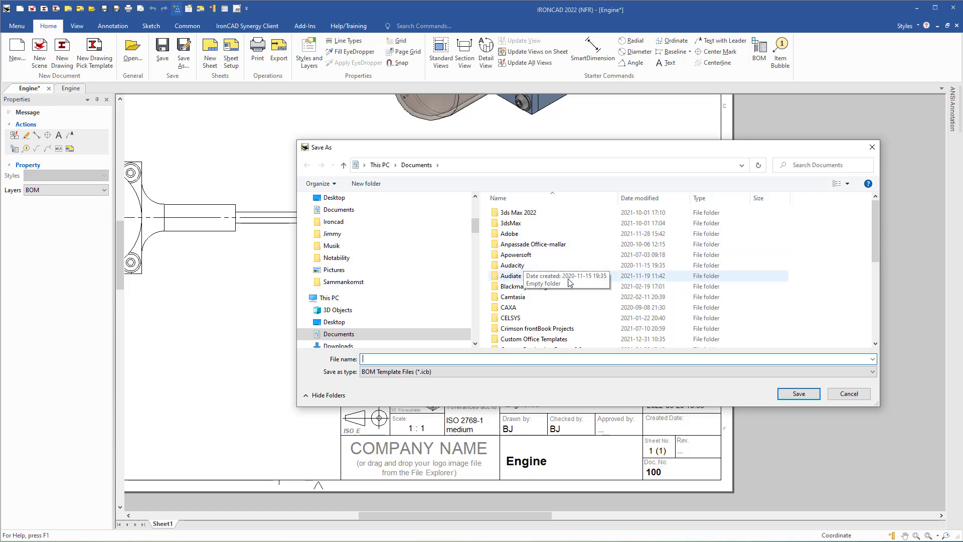
click(849, 394)
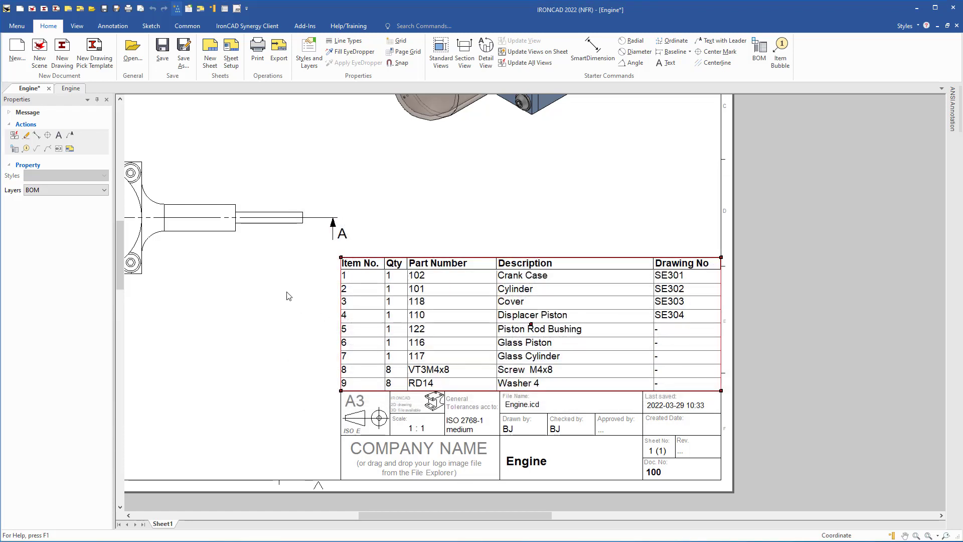
- Copy the path of the parent Template folder, found by saving the drawing as Template Files, and cancel the save
click(286, 291)
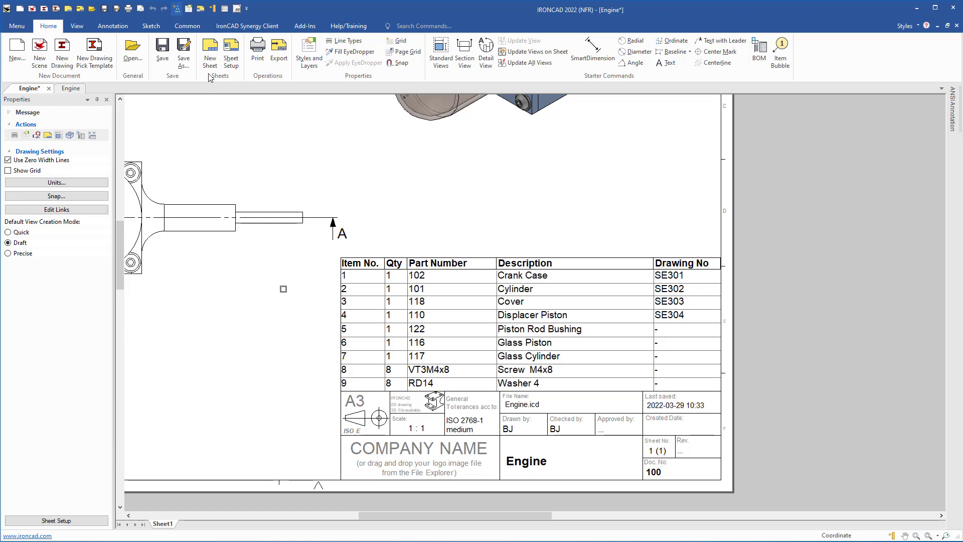
click(184, 50)
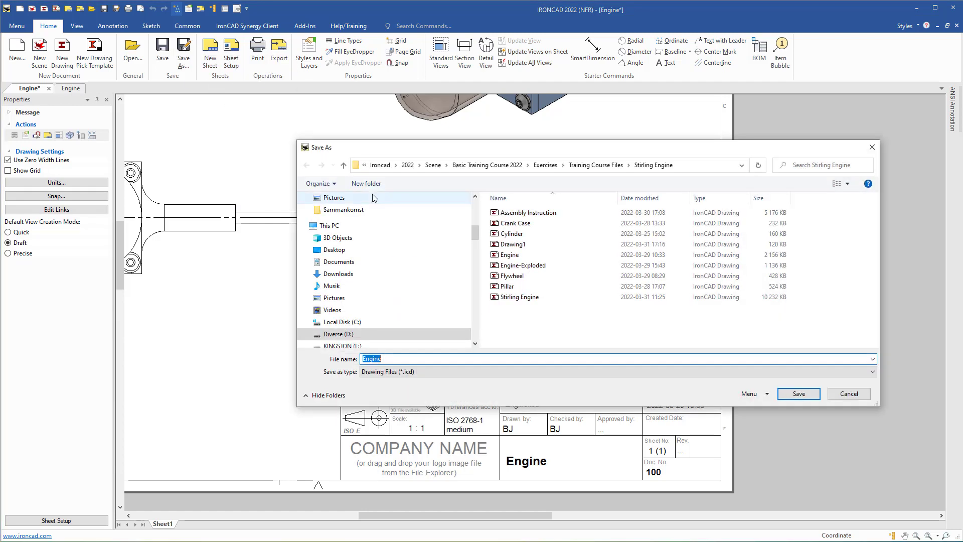
click(433, 376)
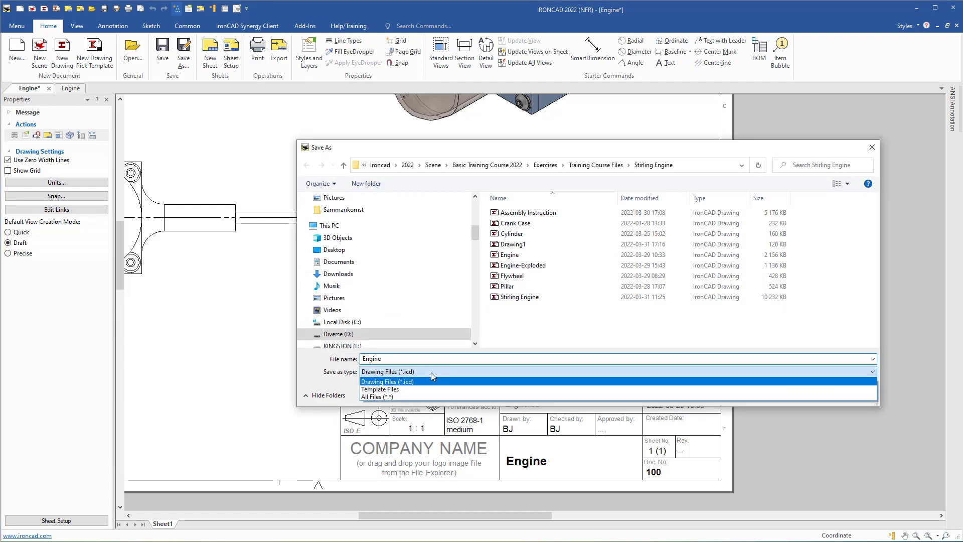
click(394, 389)
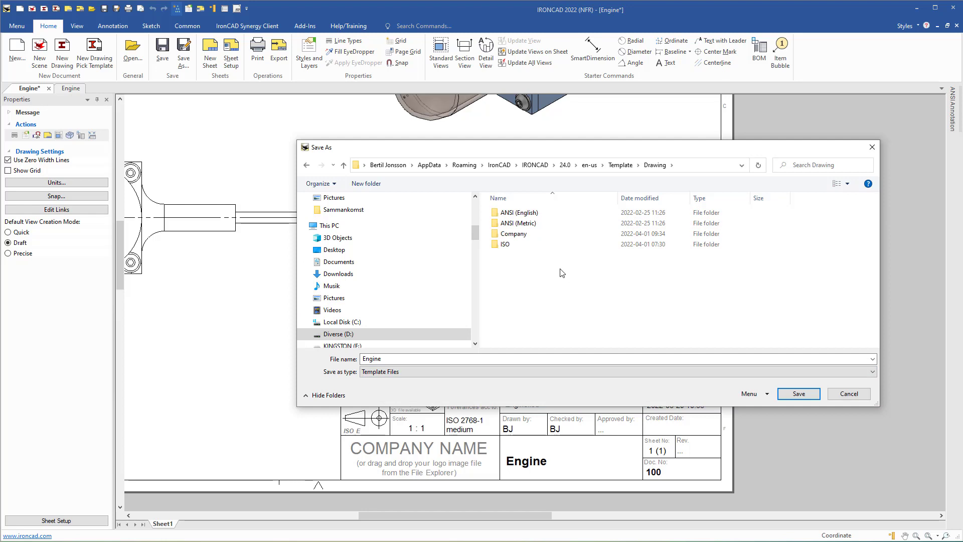
click(621, 166)
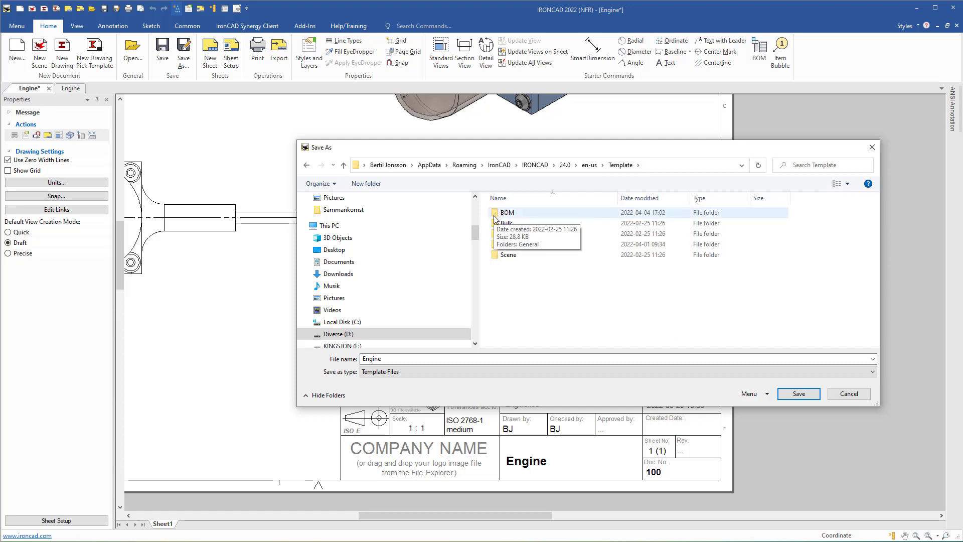
click(659, 164)
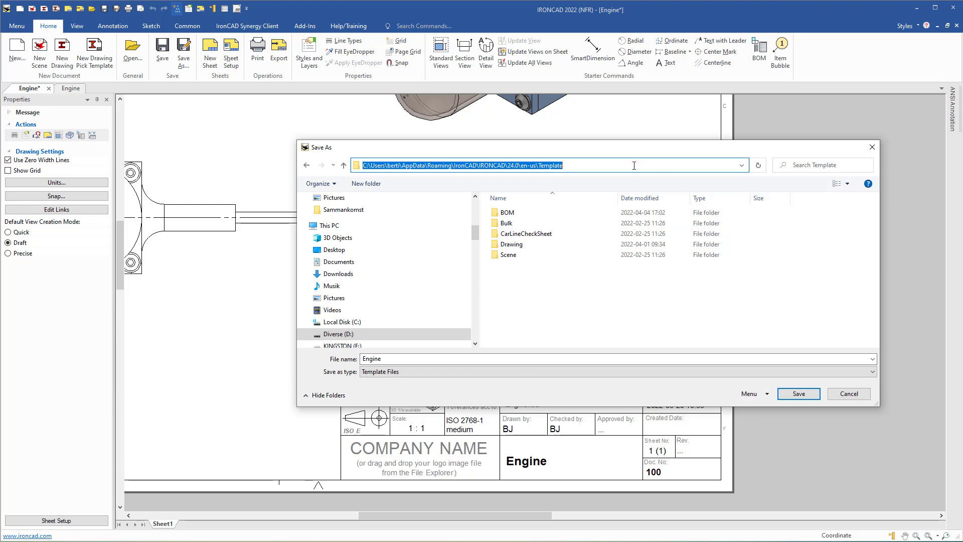
drag(634, 166, 360, 166)
key(ctrl+c)
click(849, 393)
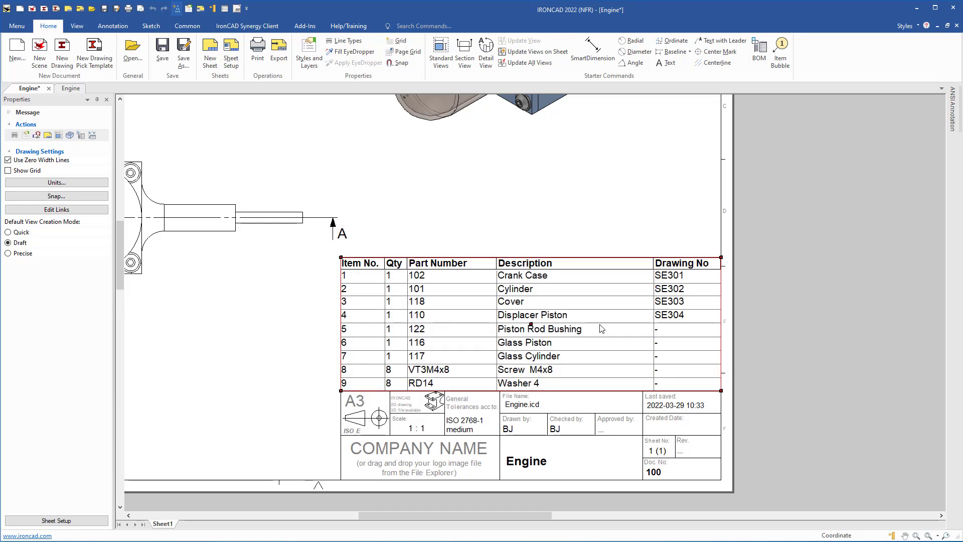
- Start saving the bill of materials as a template and go to the BOM folder inside the copied Template path
right_click(484, 303)
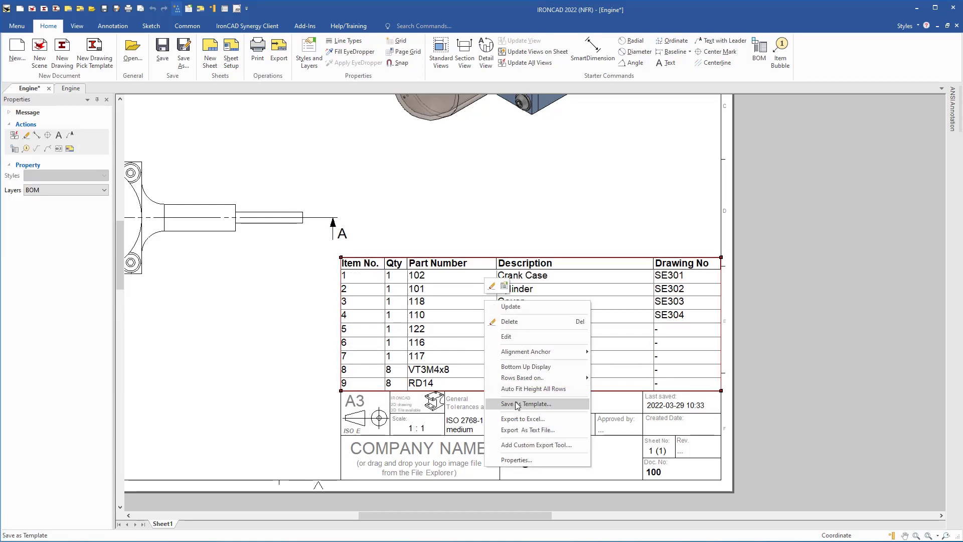
click(517, 404)
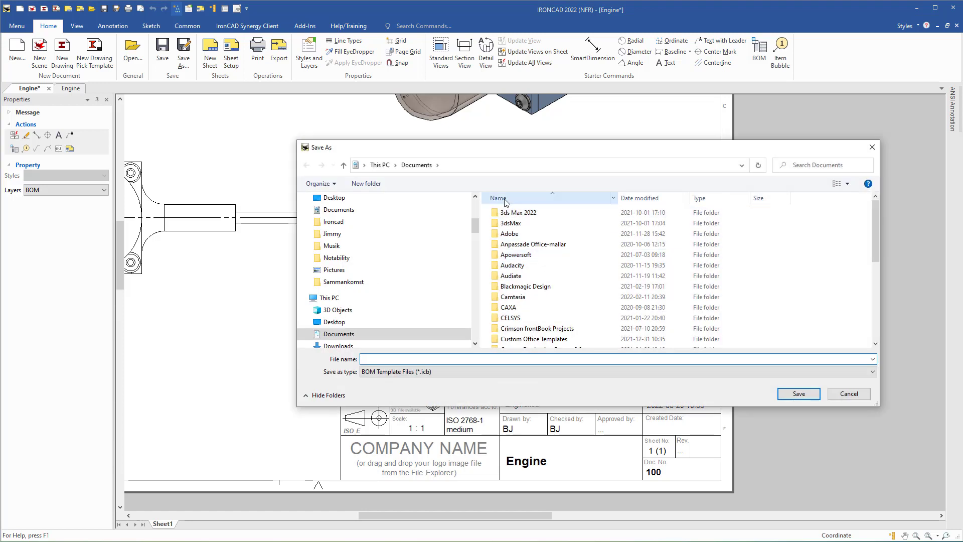
drag(475, 226, 478, 249)
click(339, 222)
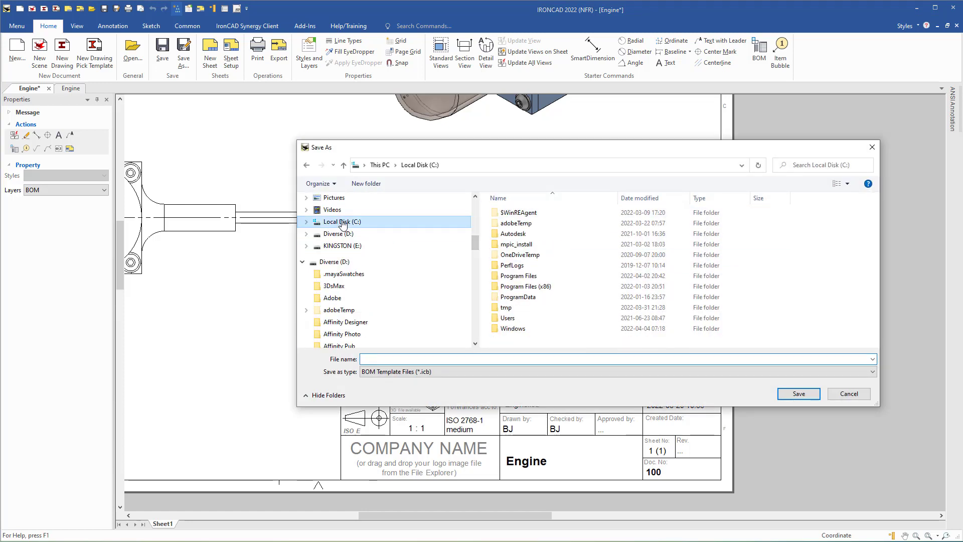
click(462, 168)
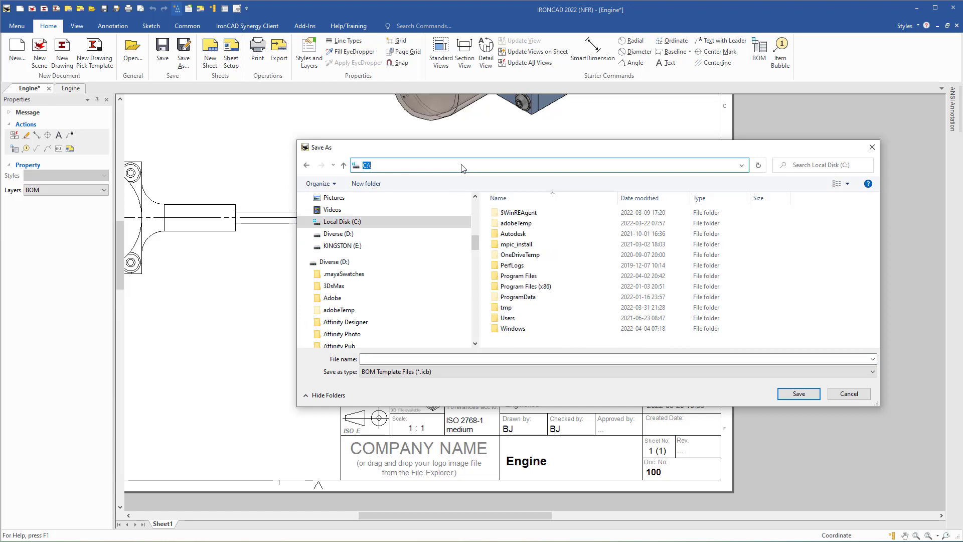
key(ctrl+v)
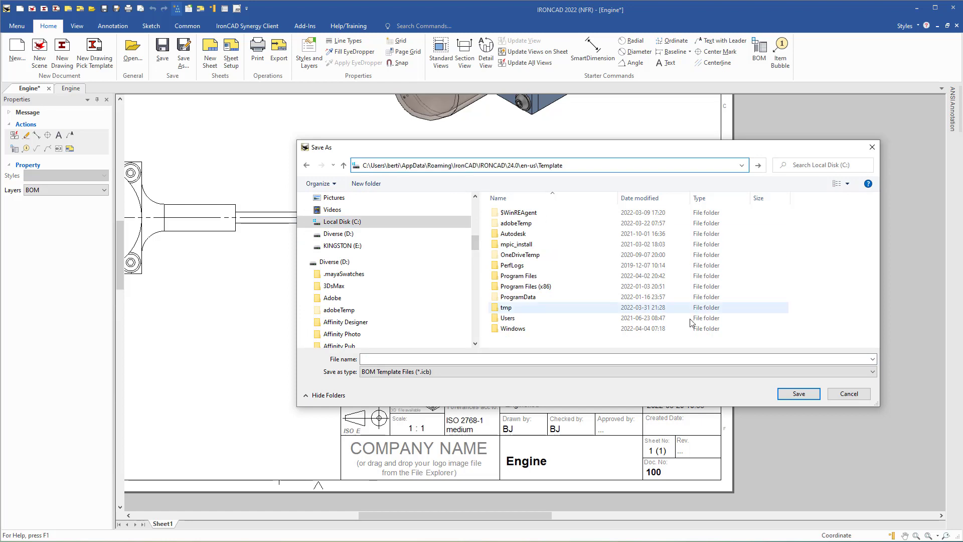
key(Return)
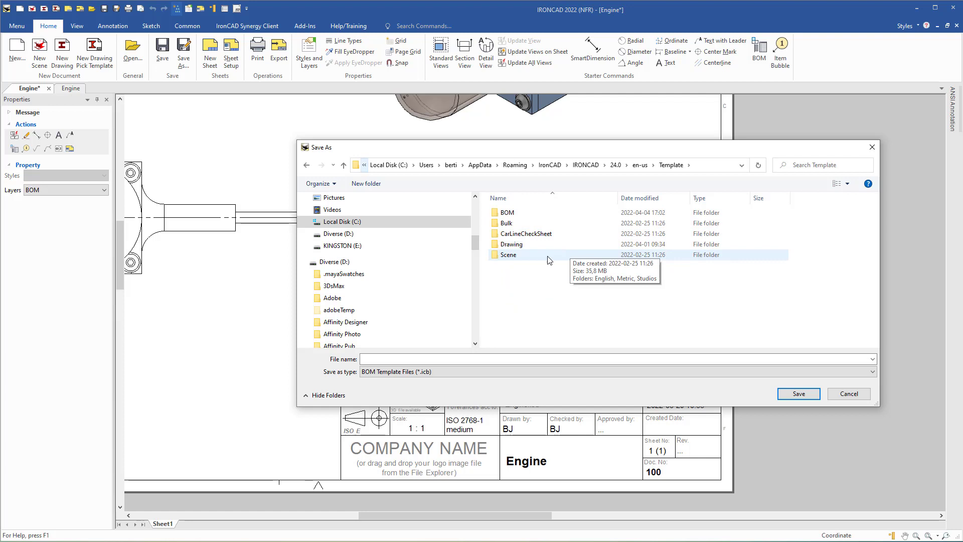
double_click(497, 215)
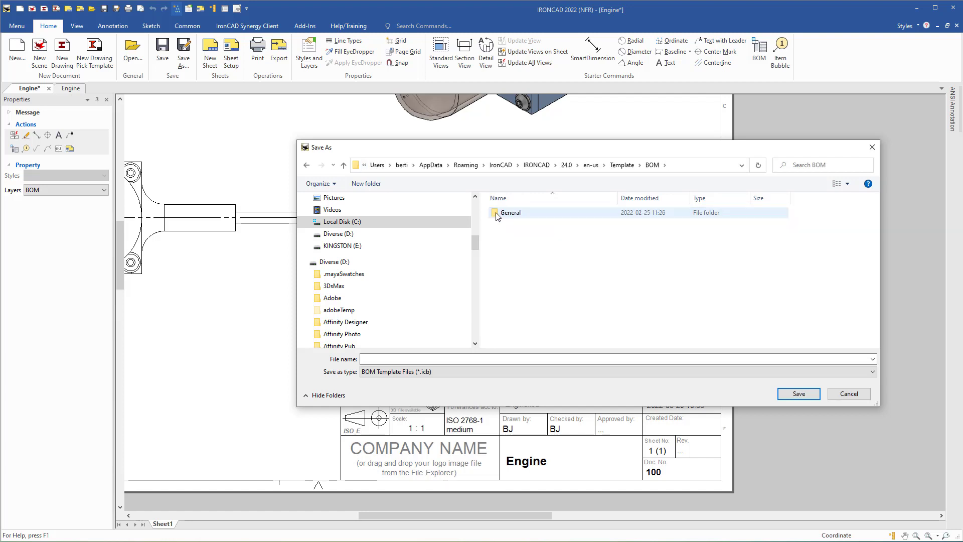
- Create a new folder named Company inside the BOM template folder
right_click(498, 232)
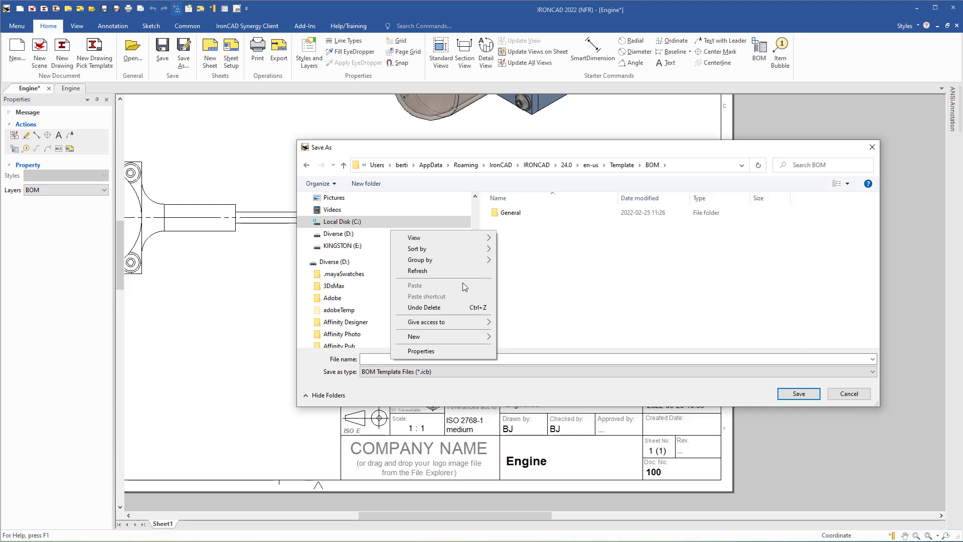
mouse_move(414, 339)
click(519, 337)
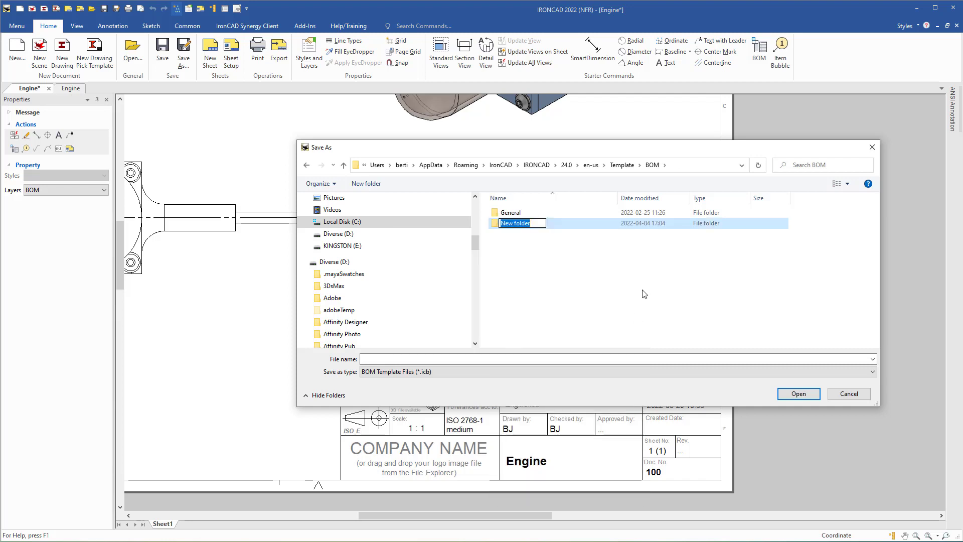
text(Company)
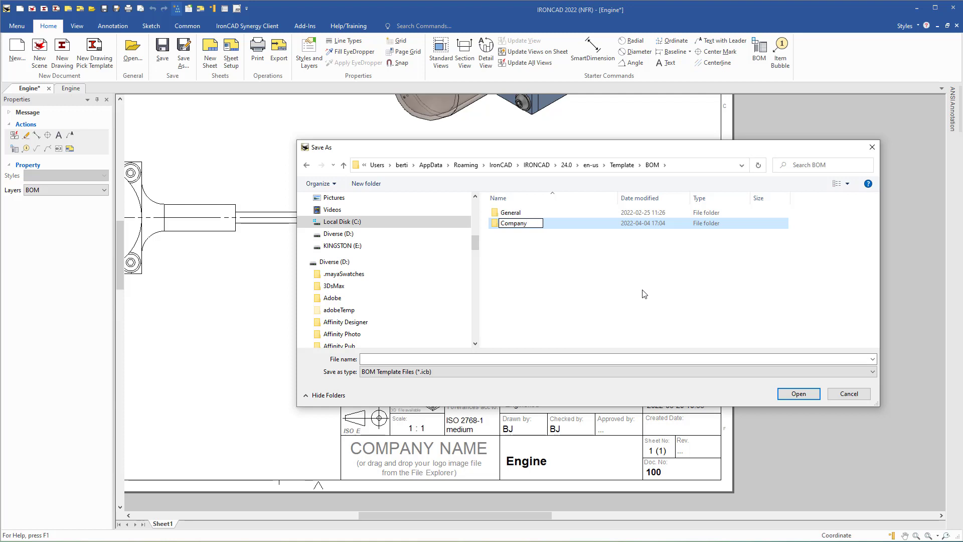
key(Return)
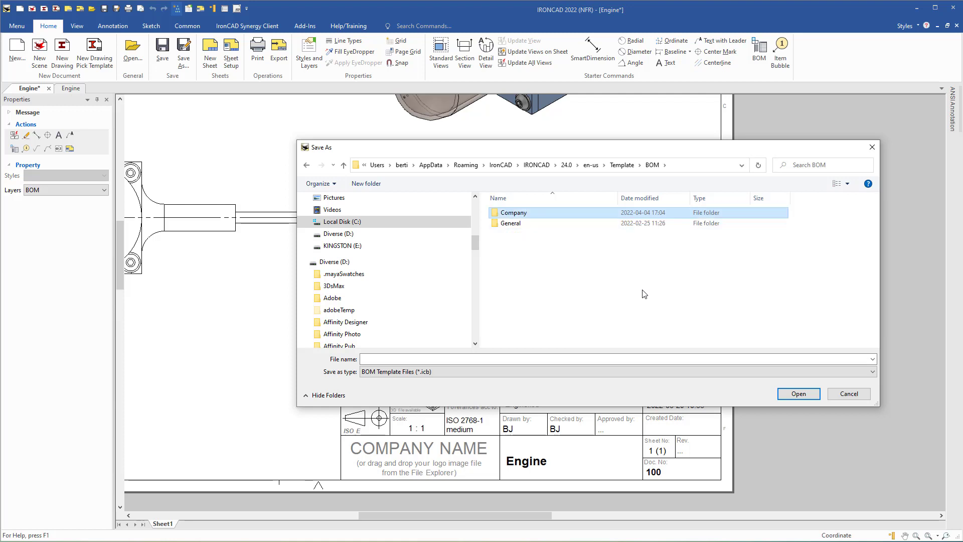
- Save the bill of materials template as DrawingNo in the Company folder
double_click(496, 217)
click(383, 359)
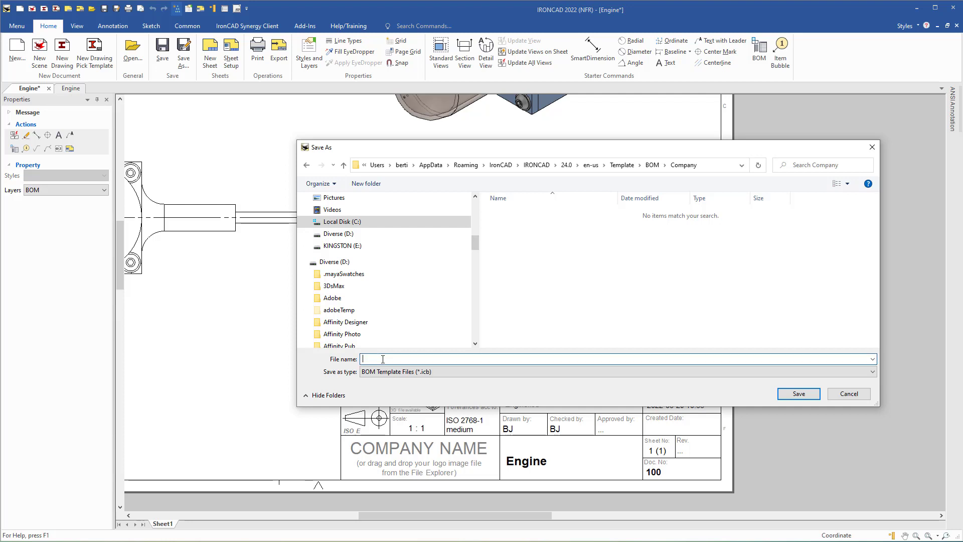
text(Dr)
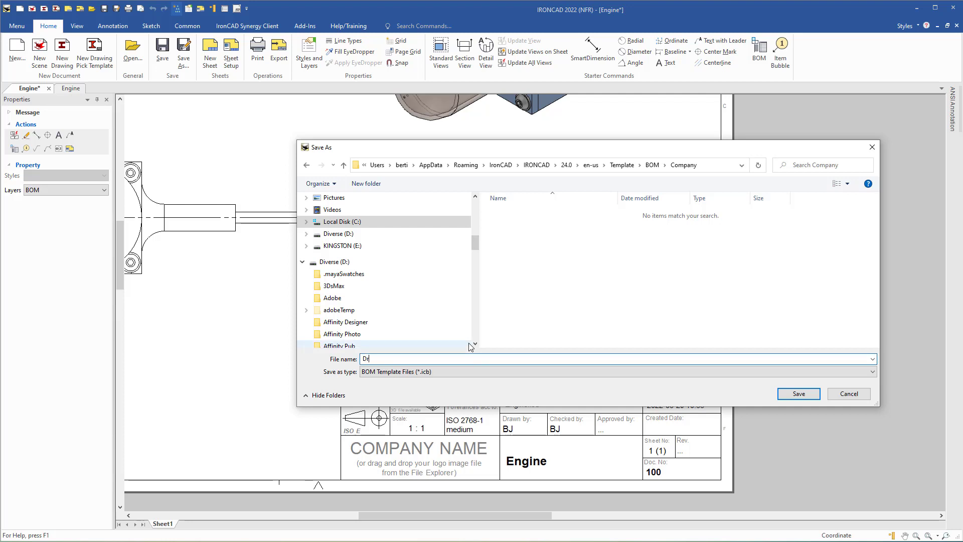
text(awingNo)
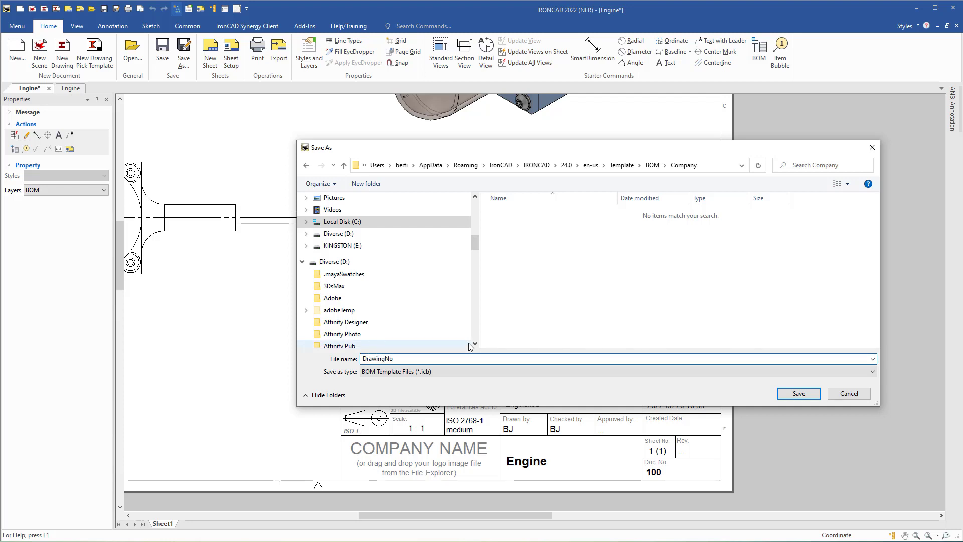
click(799, 394)
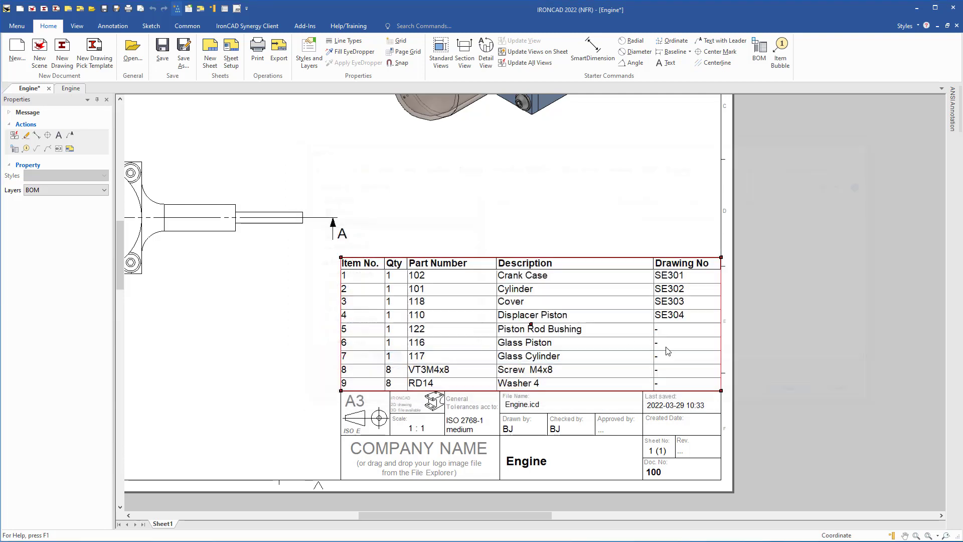
- Delete the existing bill of materials and create a new one for the FRONT view from the Company template DrawingNo
click(500, 306)
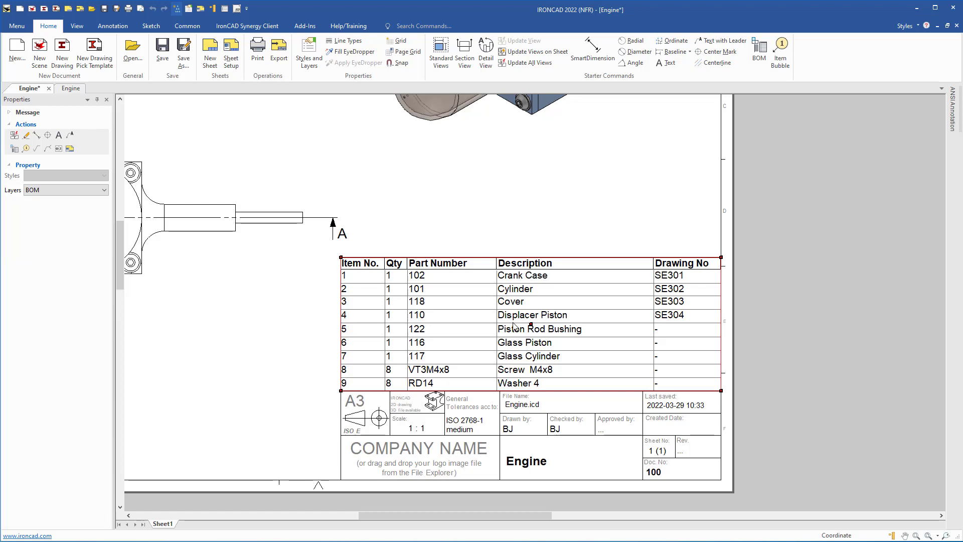
key(Delete)
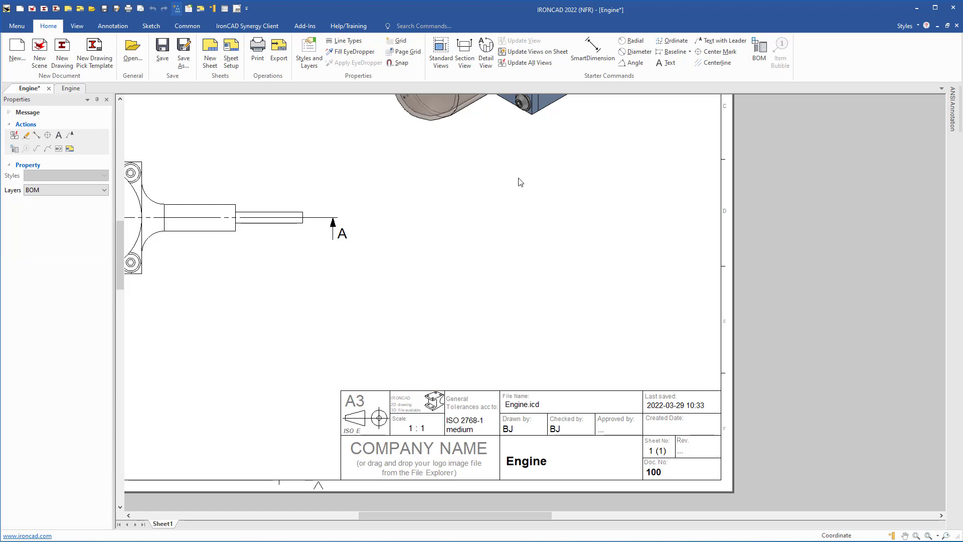
scroll(496, 224, down, 4)
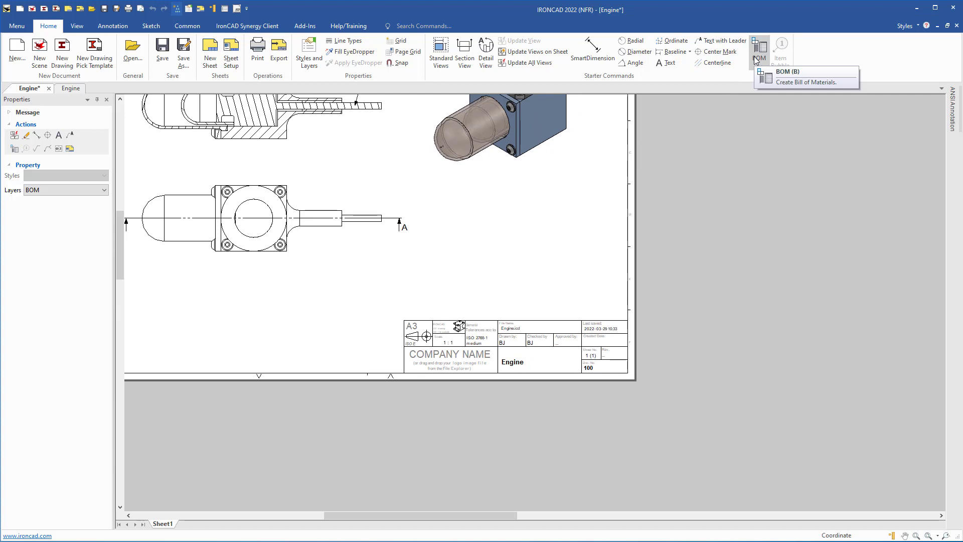
click(263, 236)
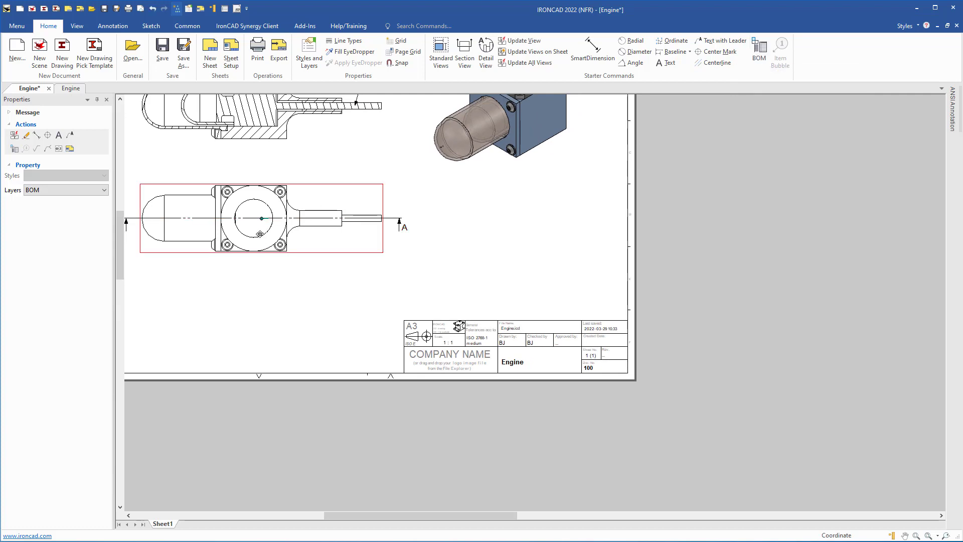
click(758, 53)
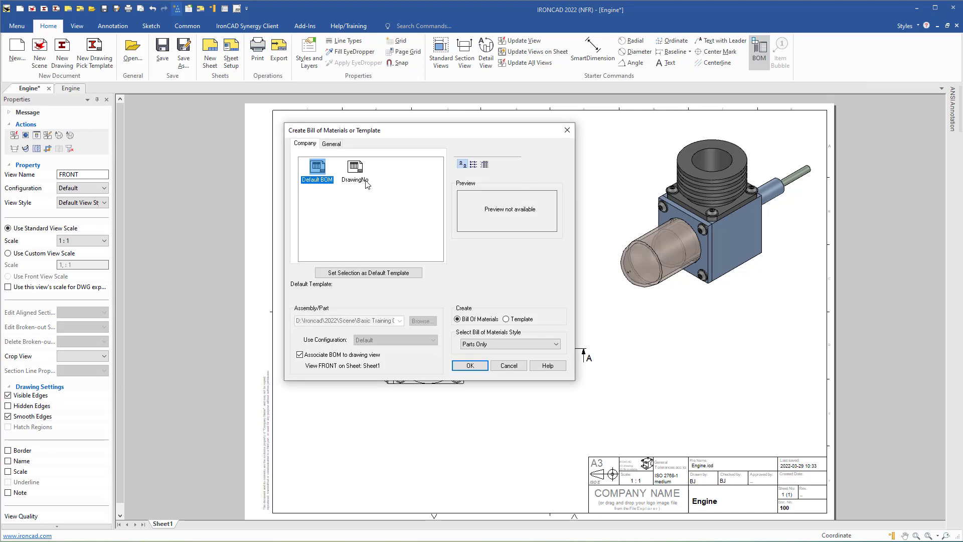
click(355, 172)
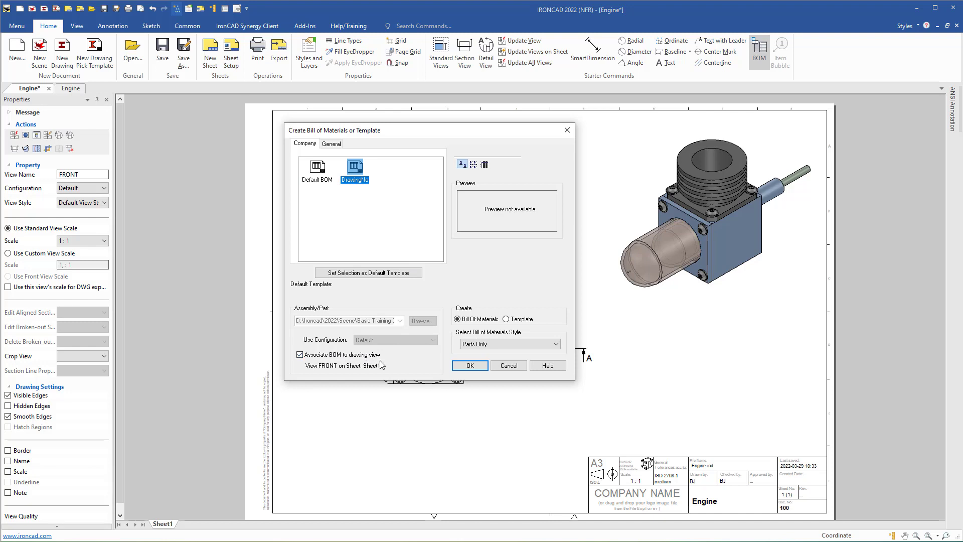
click(471, 369)
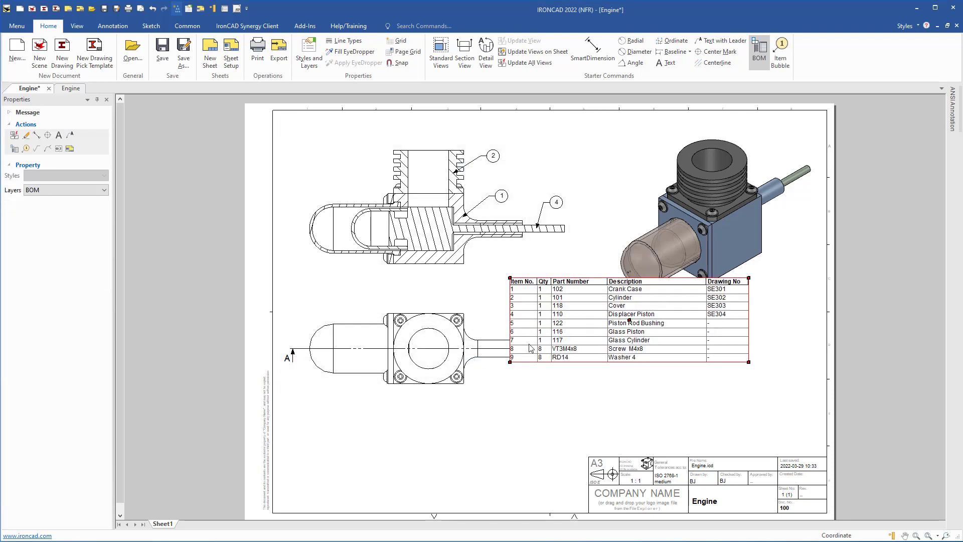
- Move the new bill of materials so it sits directly on top of the title block, against the sheet frame
drag(751, 368, 827, 456)
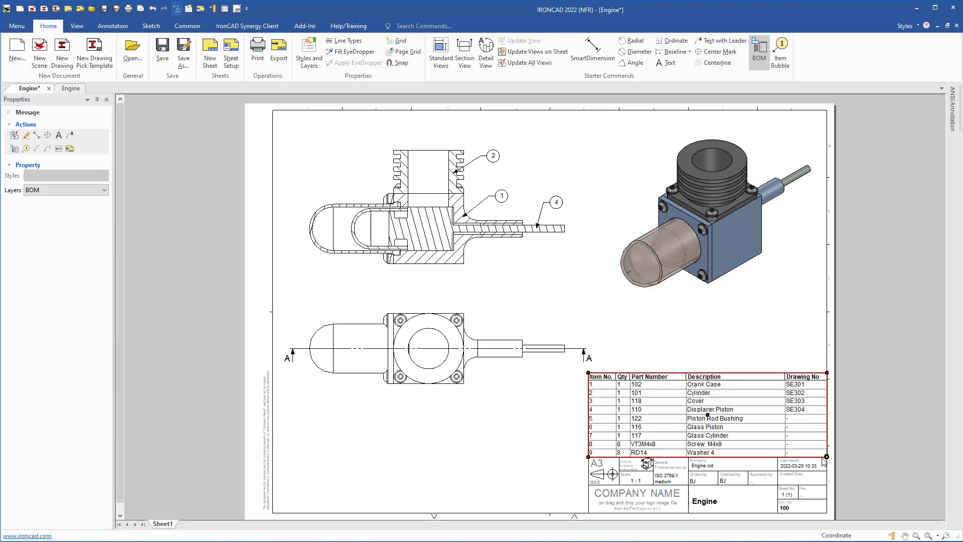
click(755, 315)
click(509, 454)
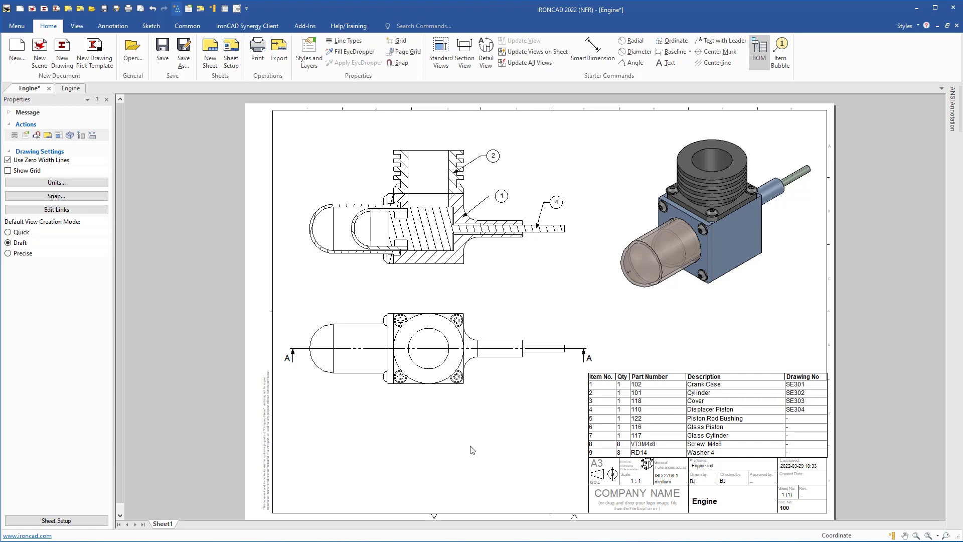
- Close the Engine drawing and save its changes
click(49, 89)
click(443, 296)
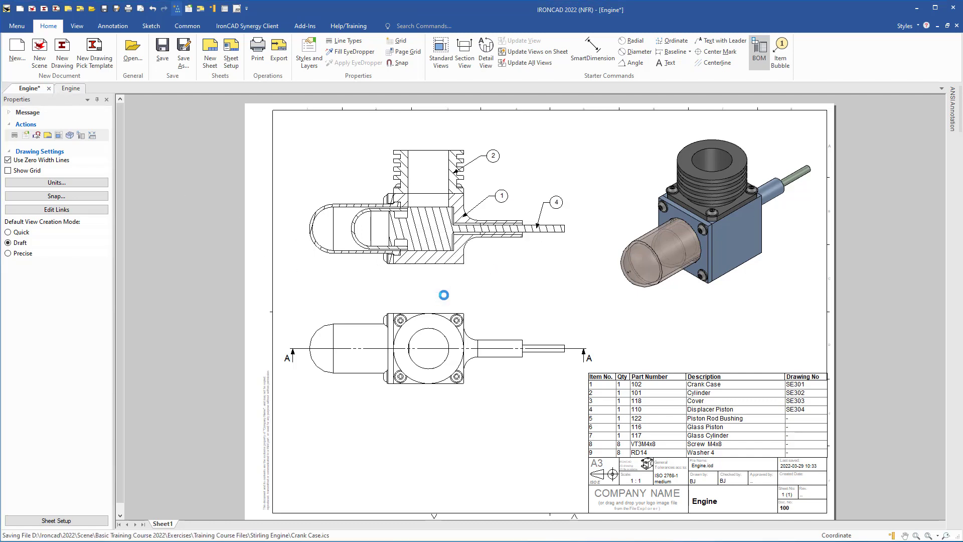